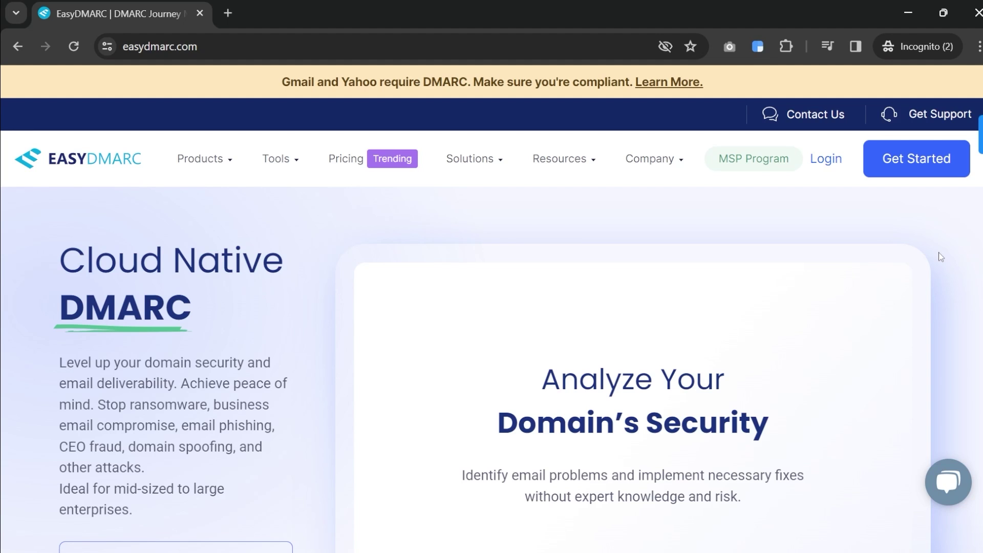
- Scan tcm-sec.com from the domain box to get its 4/10 score and Quarantine policy
scroll(728, 302, down, 3)
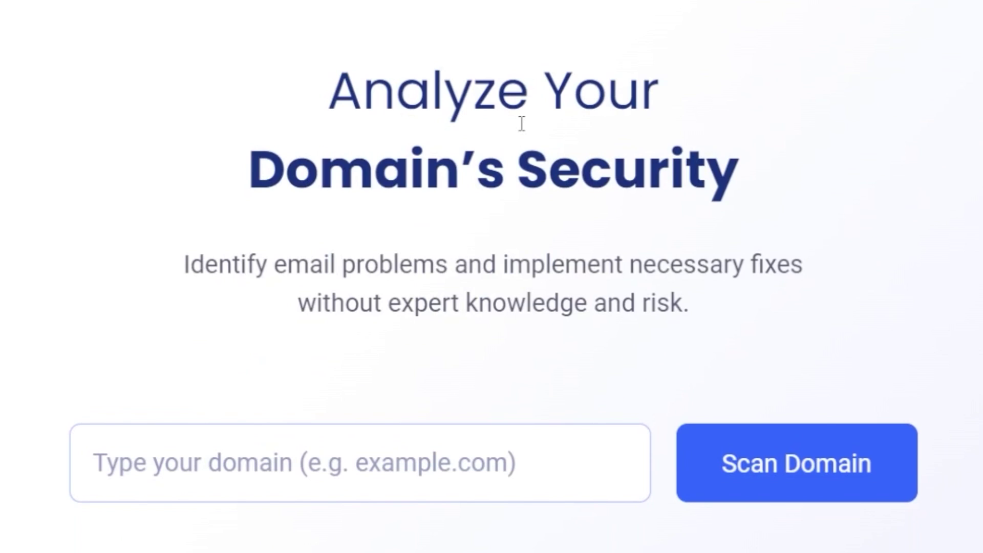
click(273, 460)
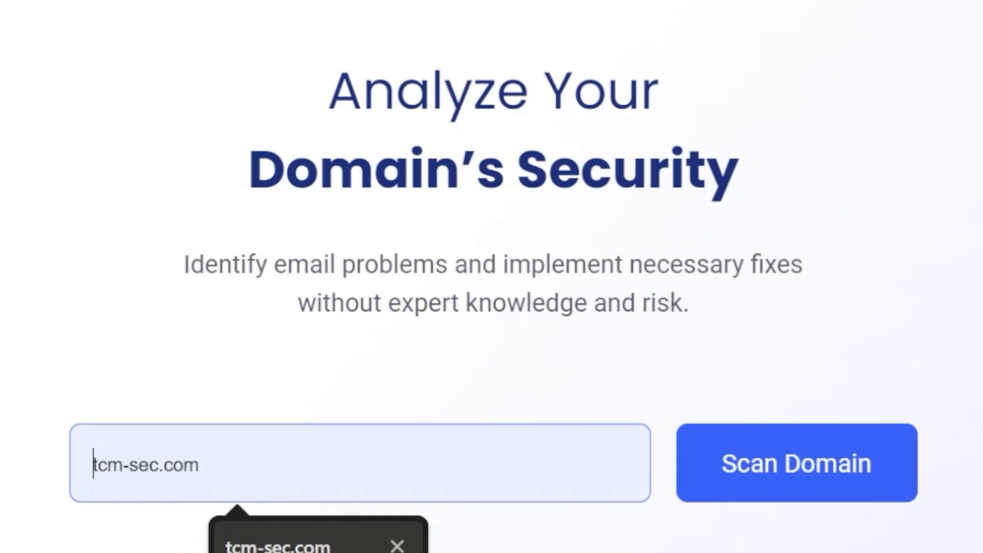
key(Return)
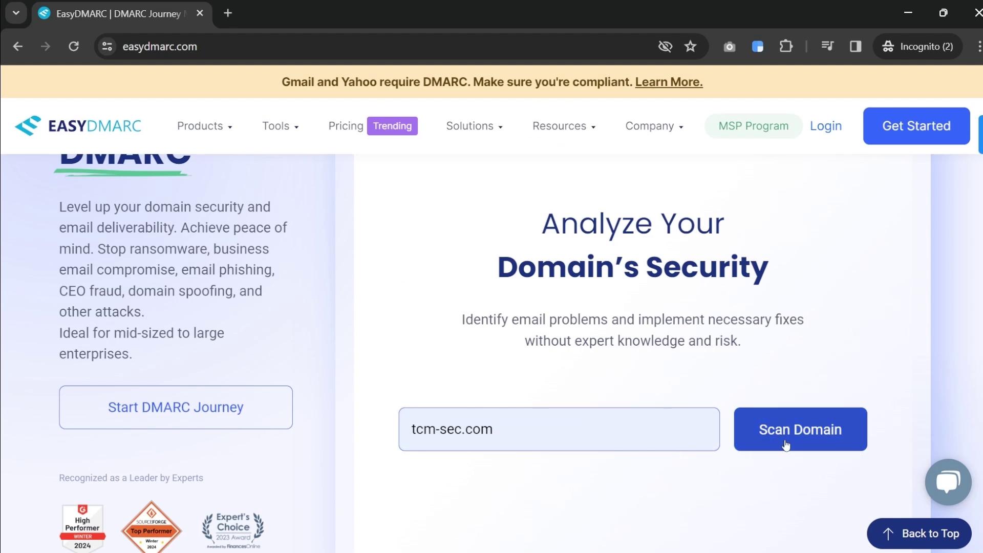
click(770, 487)
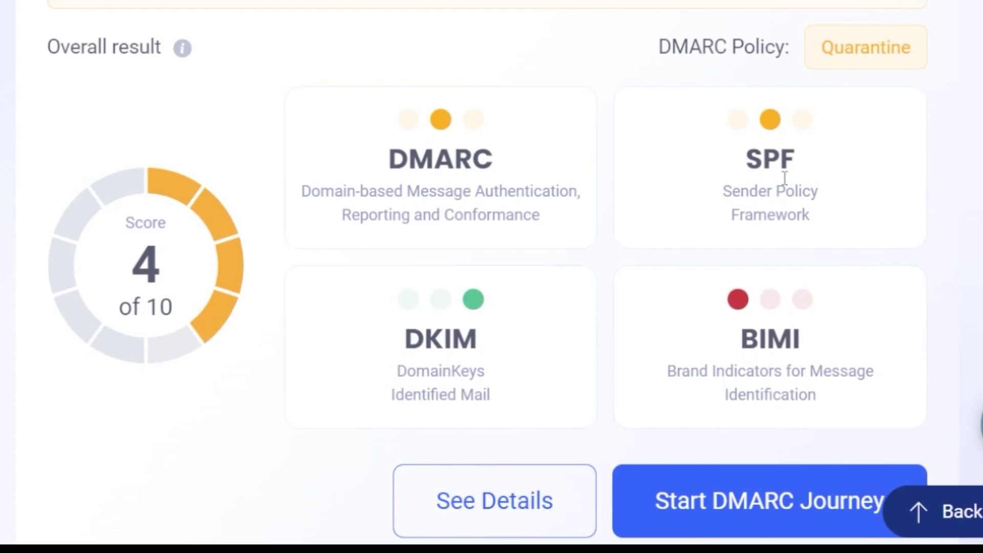
- Open the detailed report and the SPF lookup for tcm-sec.com: valid, 7/10 lookups, 5 senders
scroll(784, 177, down, 1)
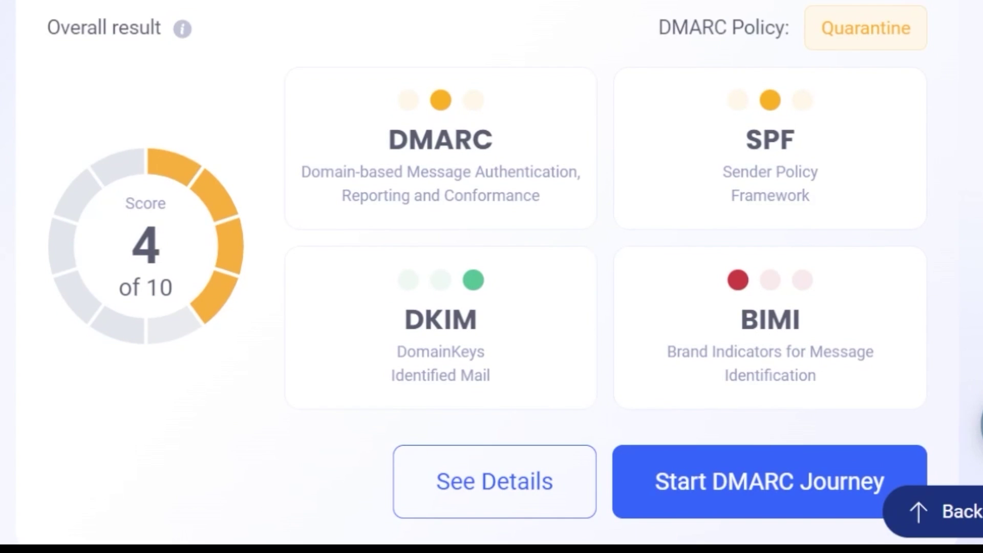
click(500, 481)
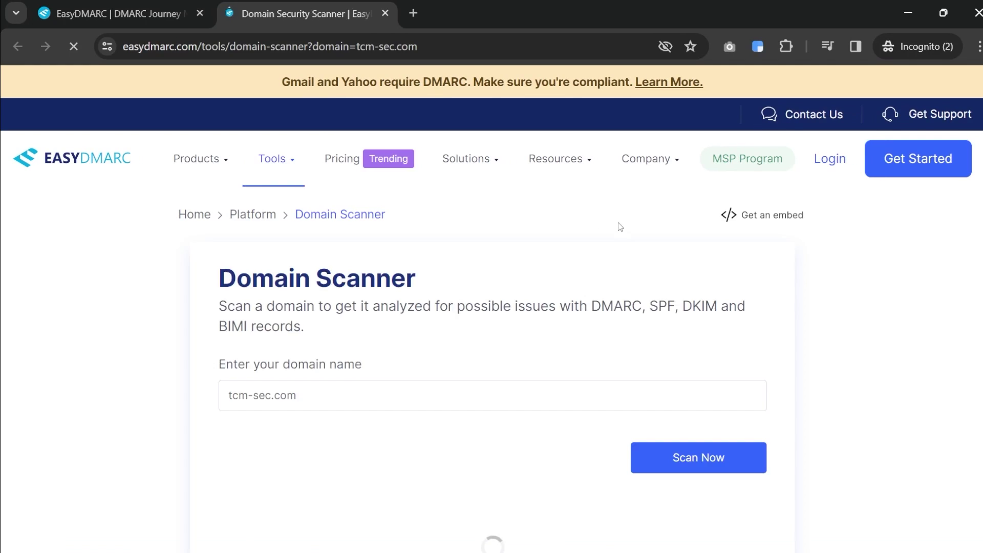
scroll(625, 272, down, 4)
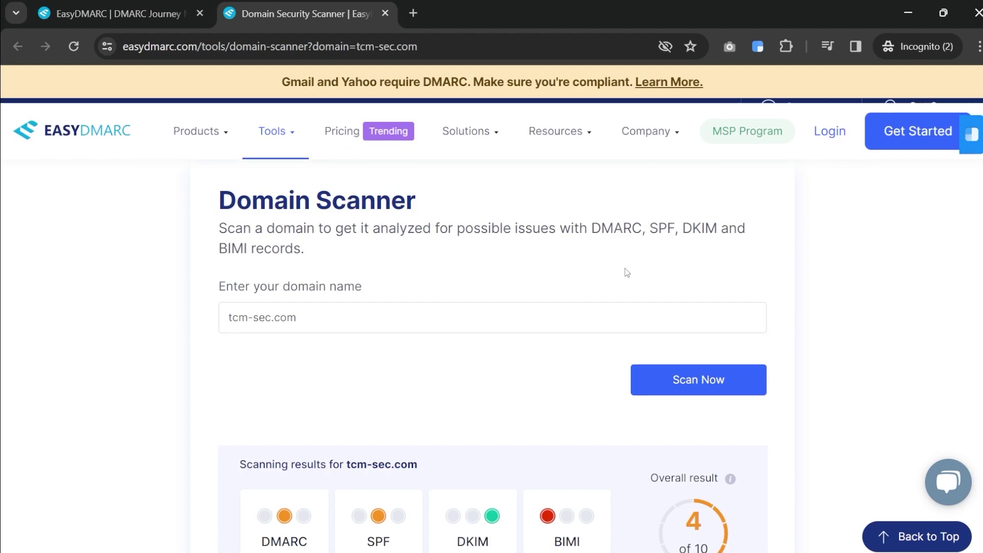
scroll(527, 362, down, 2)
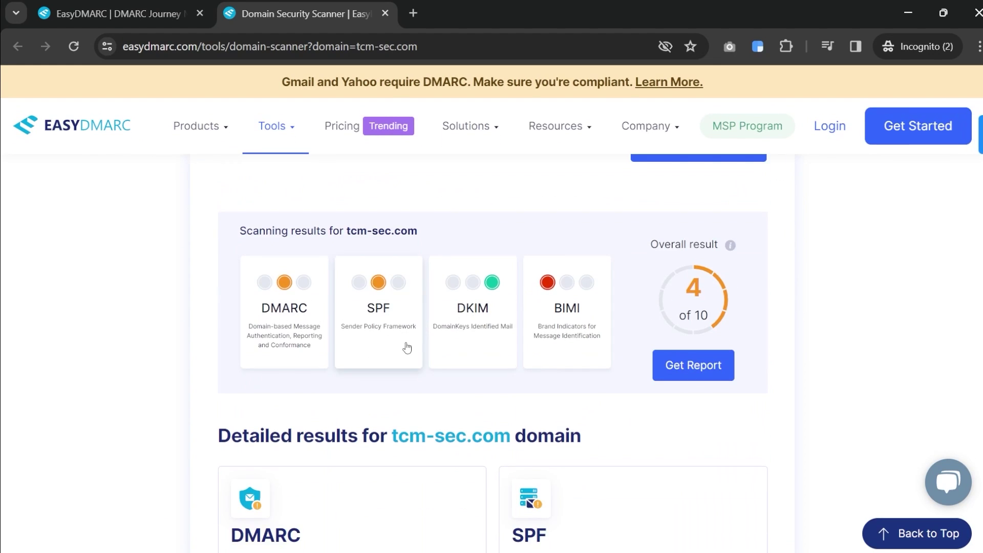
click(381, 316)
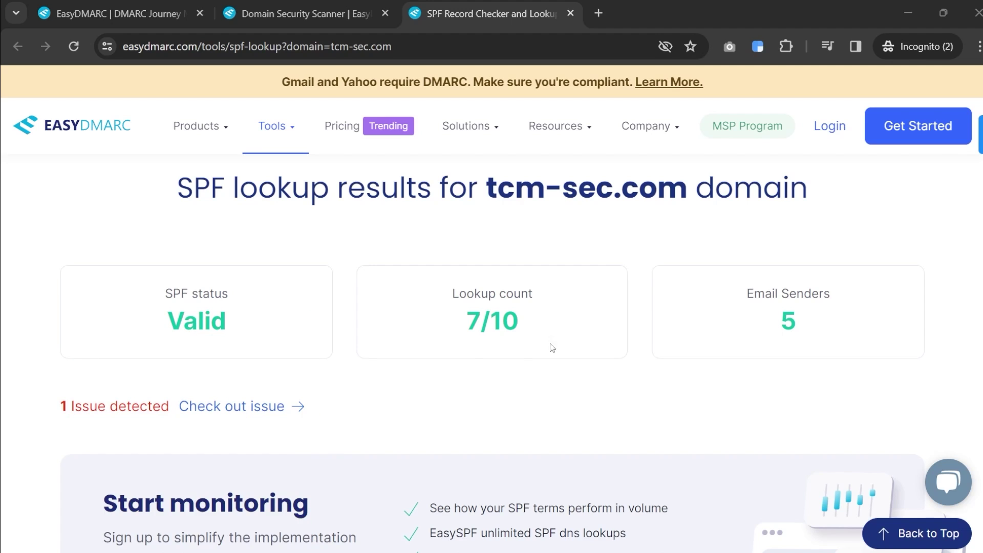
- Inspect the SPF issue, root SPF record and lookup tree, then return to the scanner results
click(232, 410)
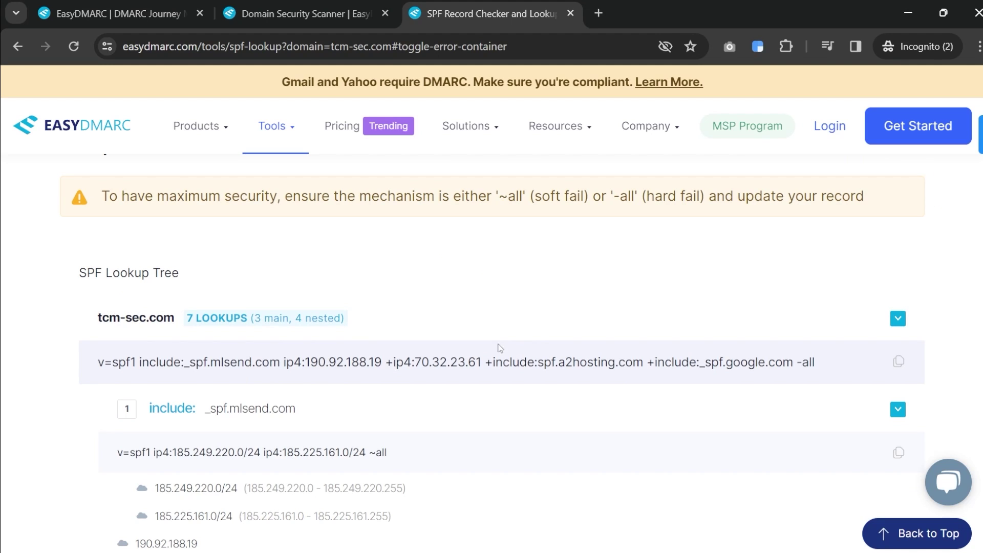
drag(101, 363, 830, 377)
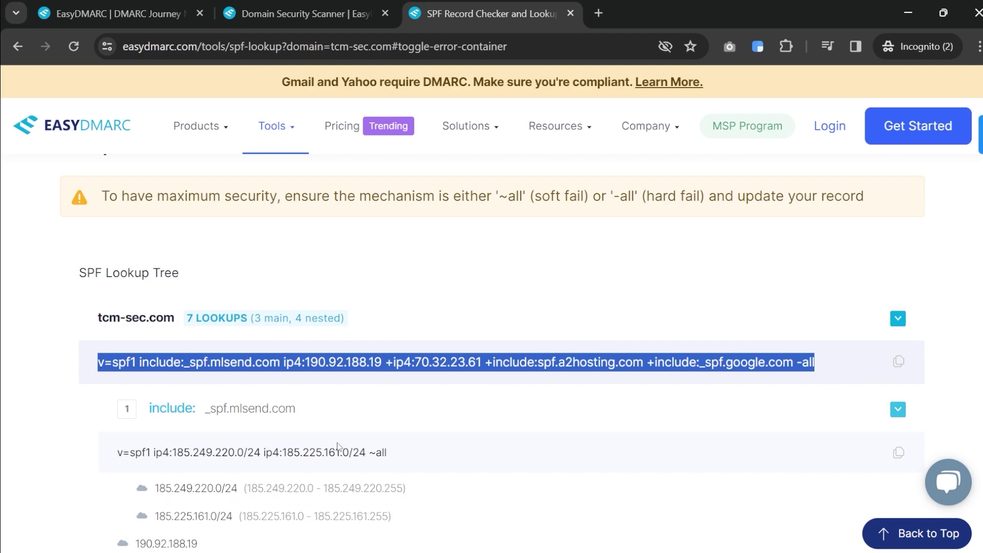
scroll(389, 374, down, 6)
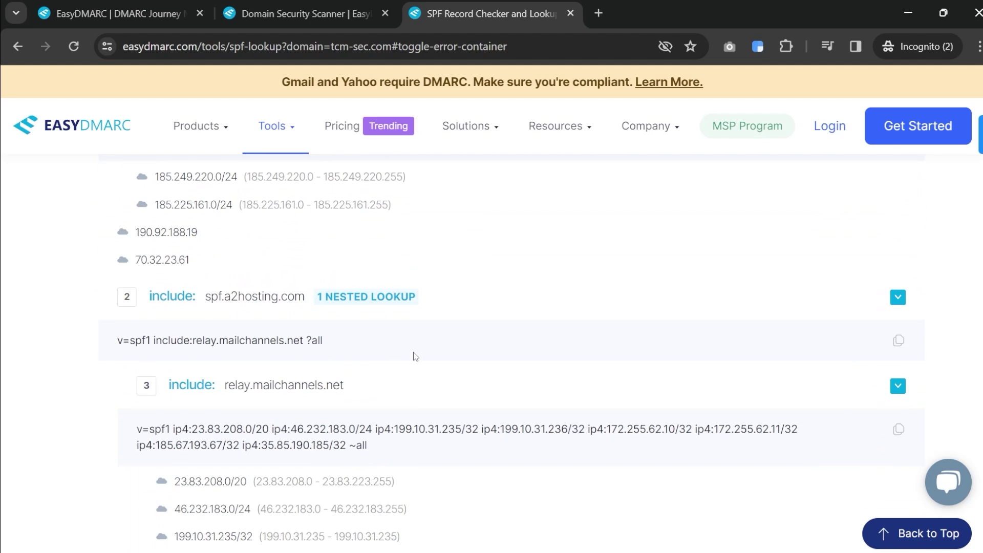
scroll(415, 356, down, 16)
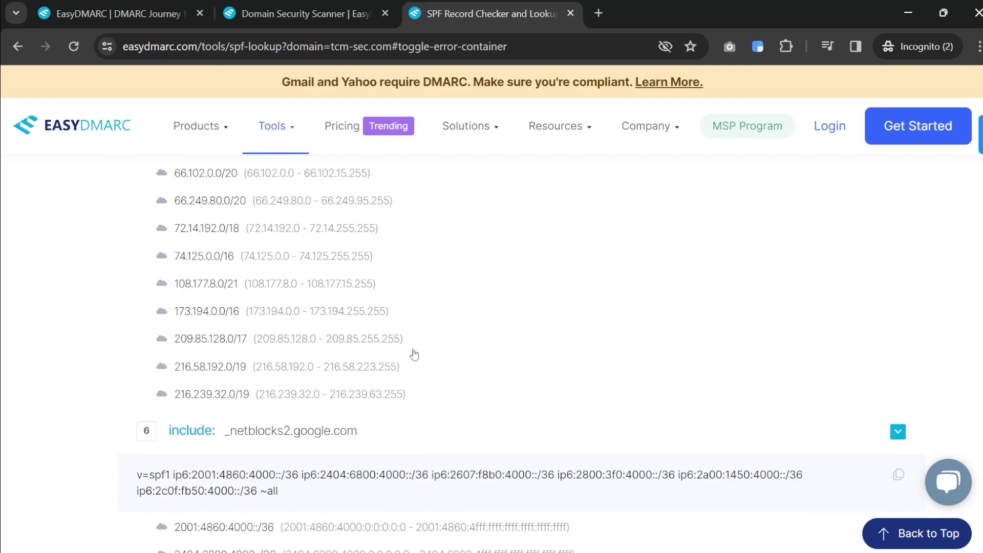
scroll(414, 354, down, 20)
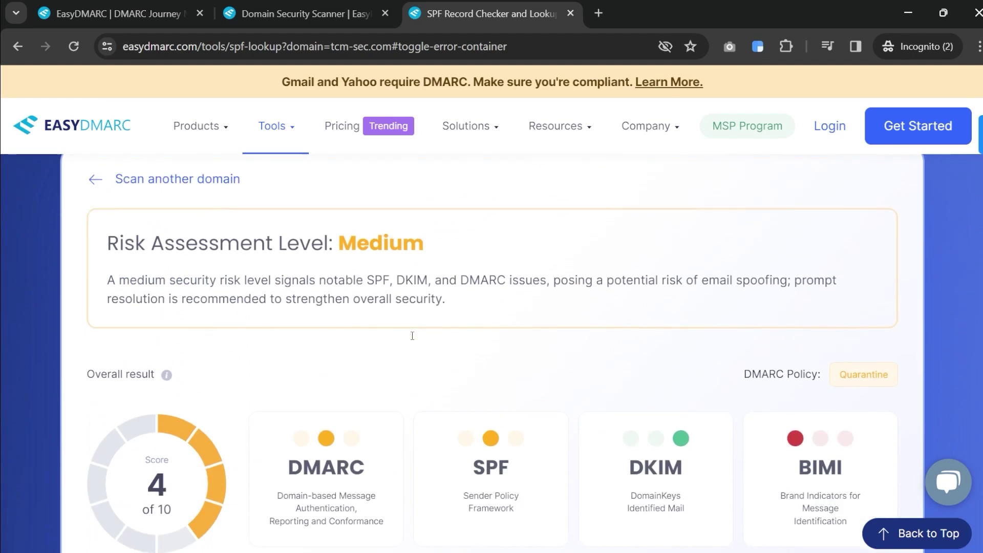
scroll(412, 336, down, 14)
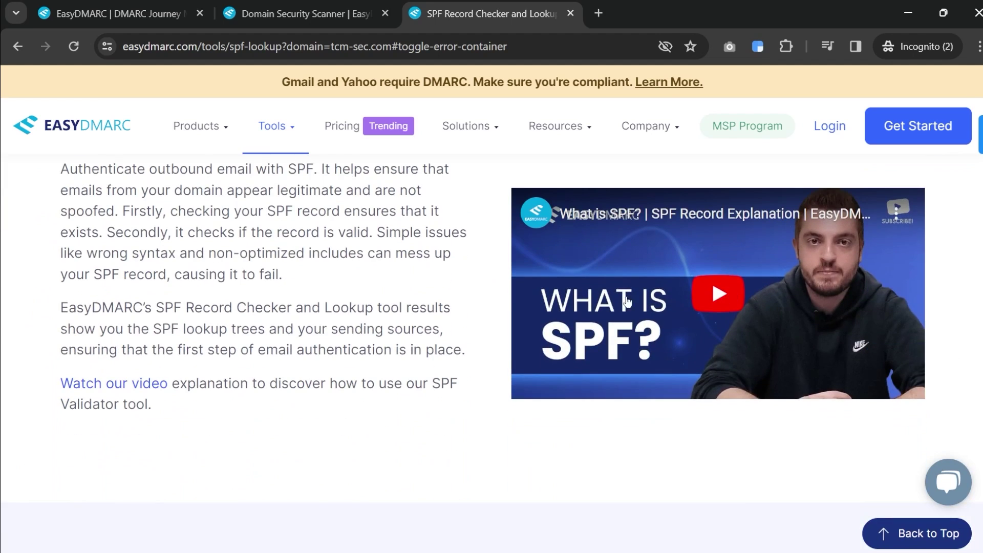
scroll(691, 307, up, 2)
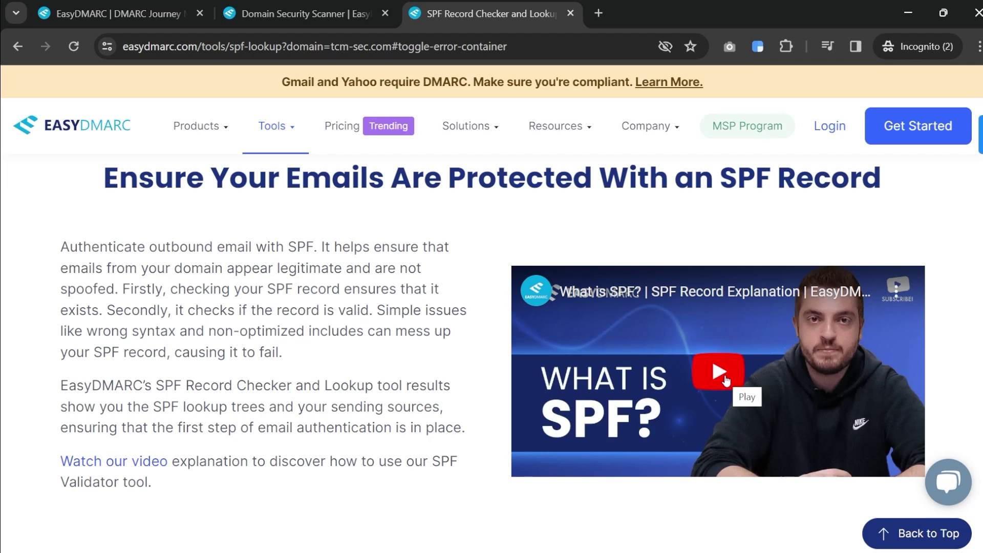
key(ctrl+shift+Tab)
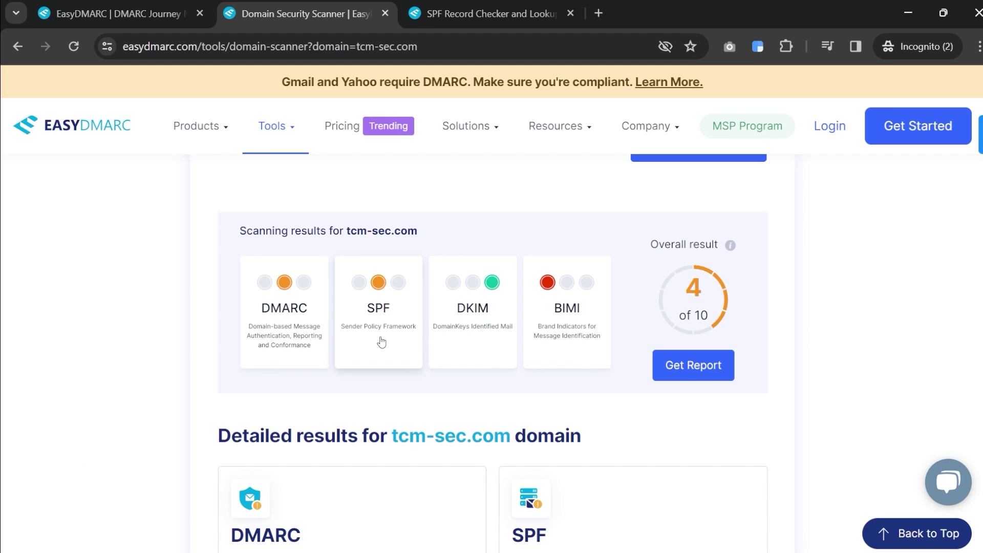
- Open the DMARC lookup for tcm-sec.com: Quarantine domain policy, Reject subdomain policy
click(277, 319)
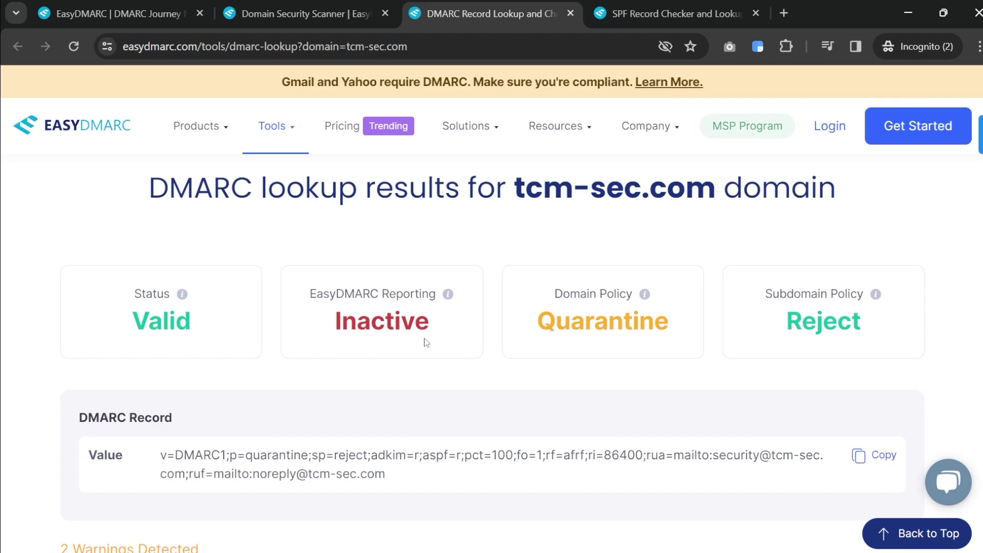
double_click(597, 322)
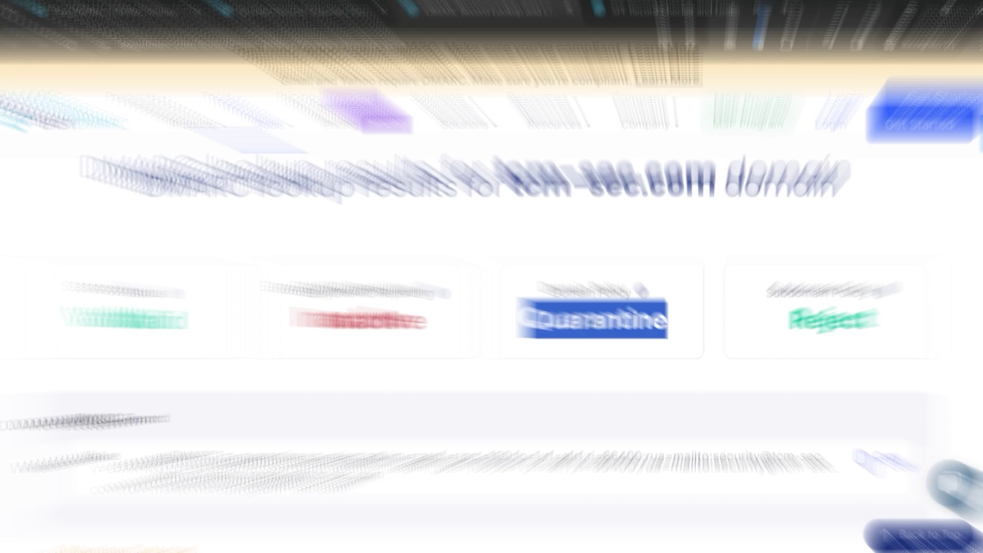
click(614, 357)
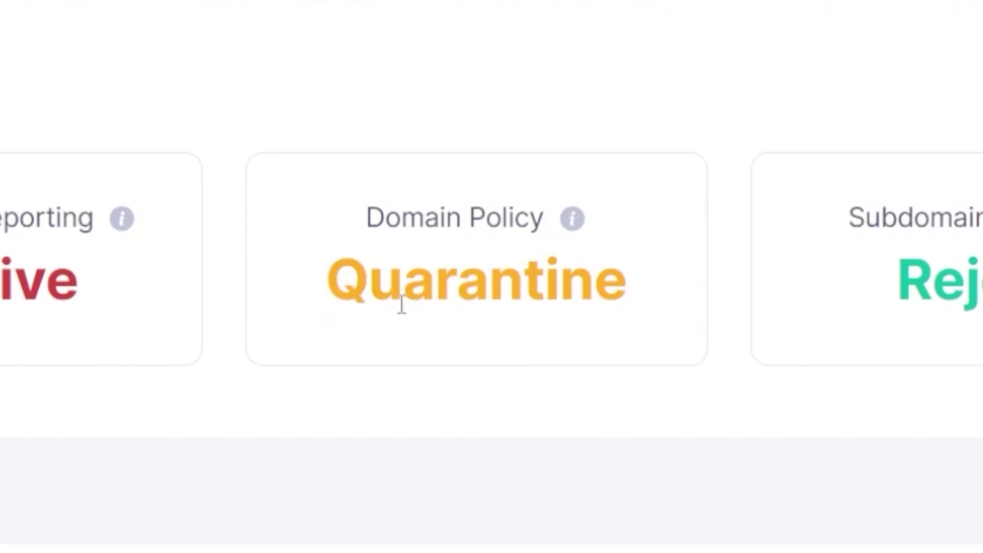
scroll(402, 304, down, 3)
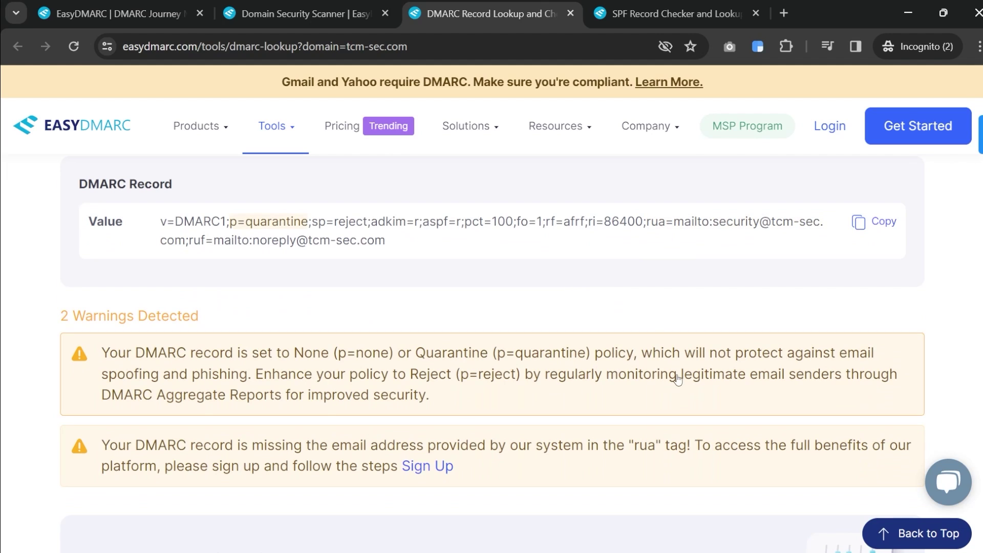
double_click(270, 221)
click(453, 266)
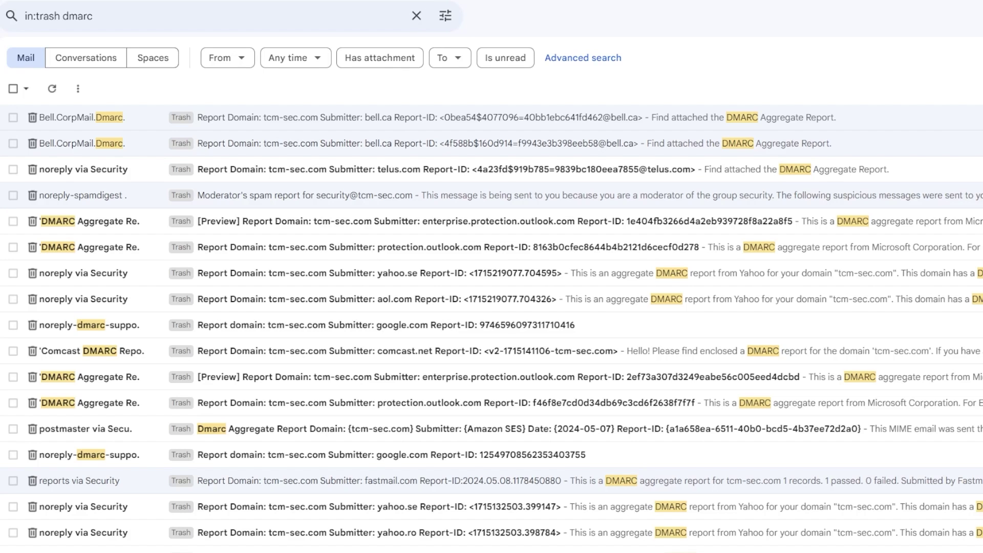
- Open the first Bell.ca DMARC aggregate report email from the in:trash dmarc results
double_click(75, 17)
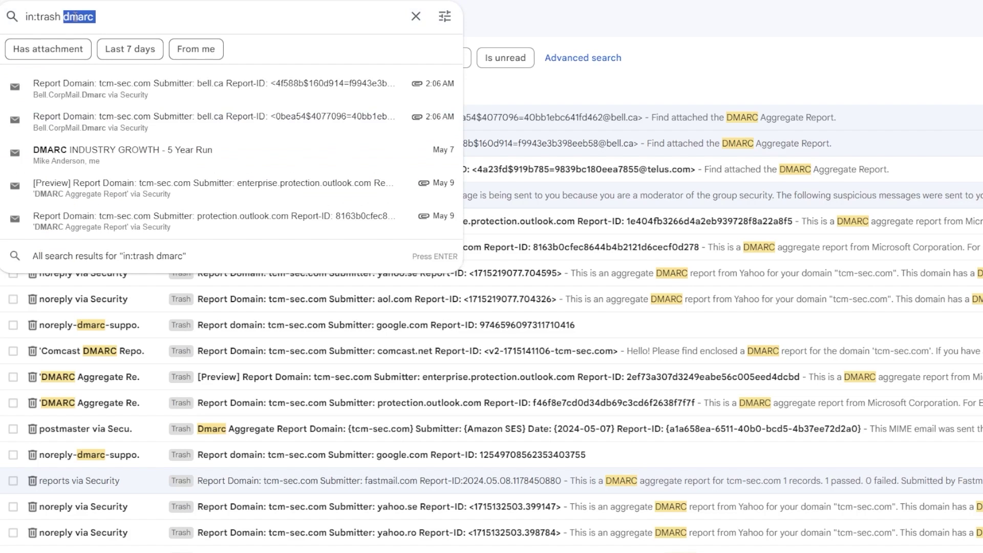
click(700, 39)
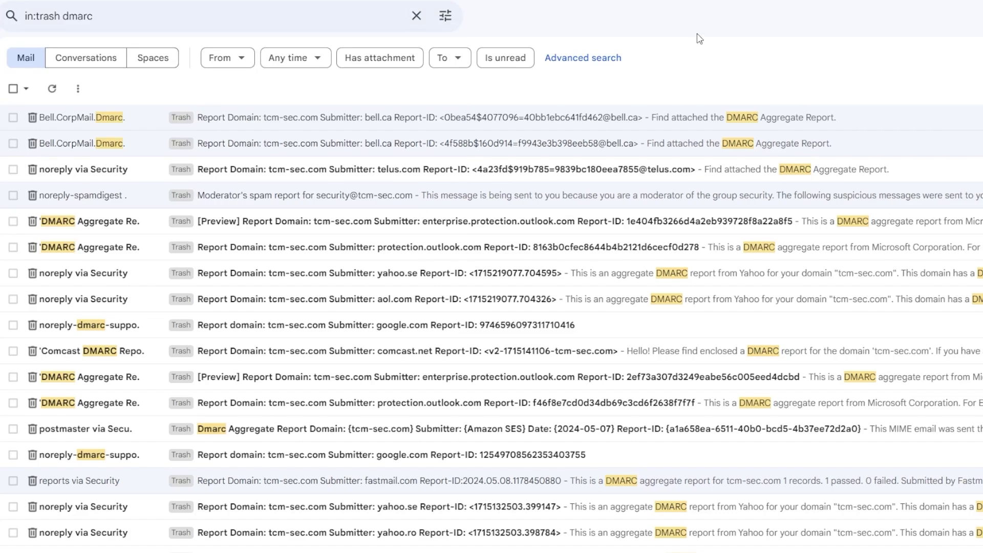
scroll(597, 158, down, 5)
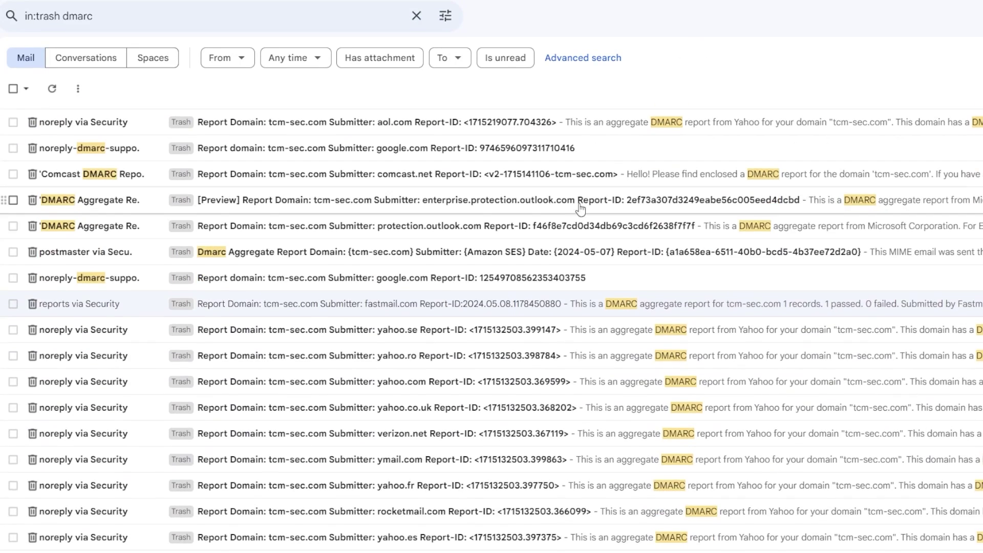
scroll(559, 209, down, 5)
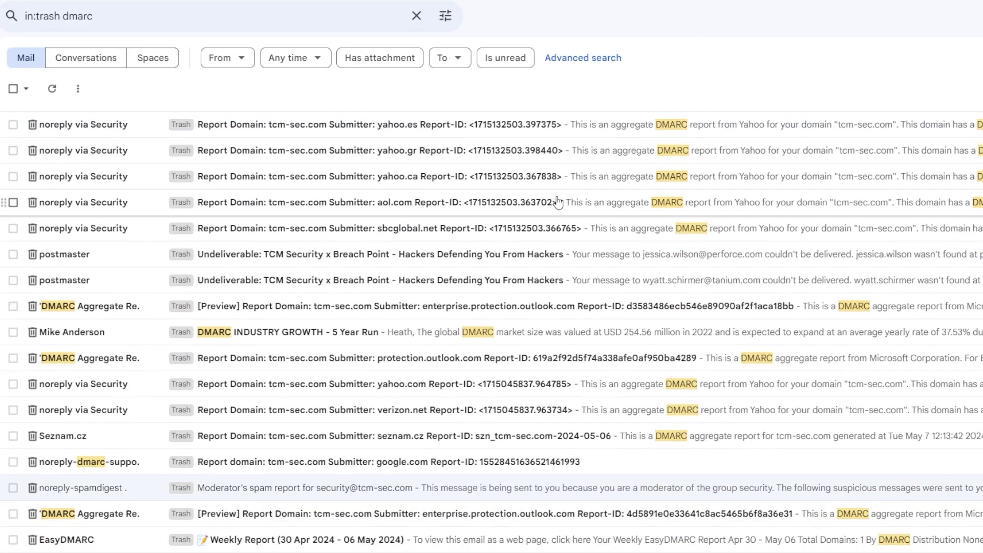
scroll(557, 210, up, 10)
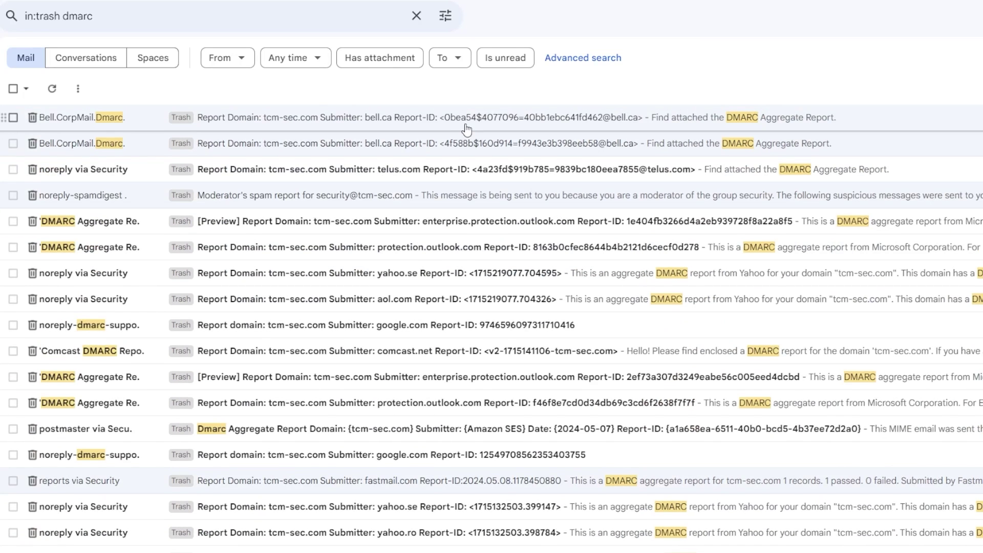
click(468, 124)
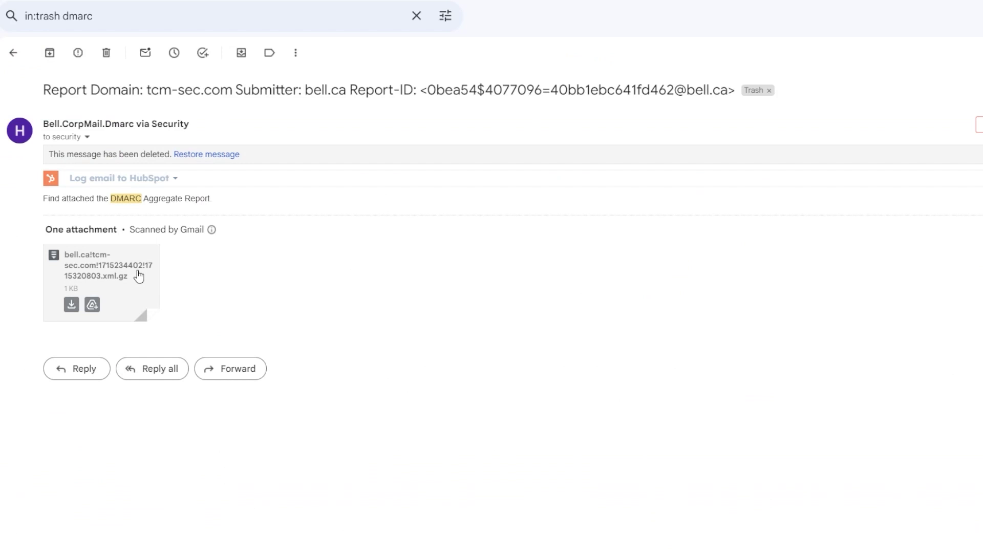
- Preview the .xml.gz report attachment, then close the viewer
click(113, 274)
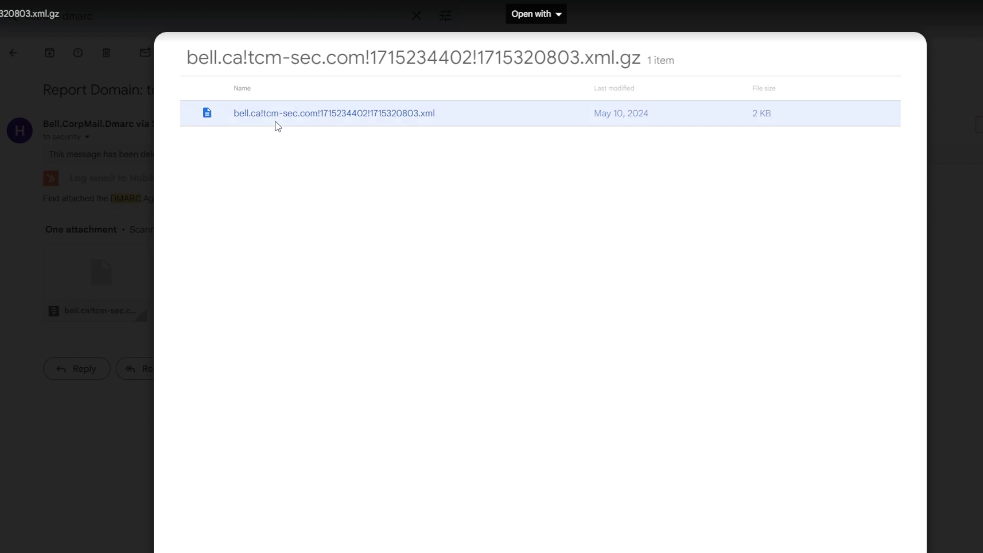
key(Escape)
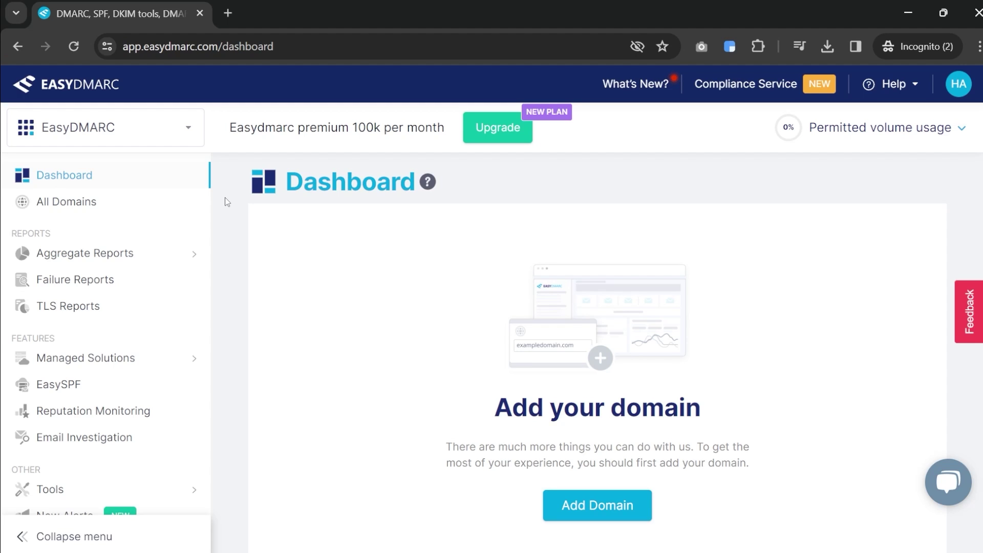
- Add tcm-sec.com as a new sending domain in EasyDMARC
click(609, 509)
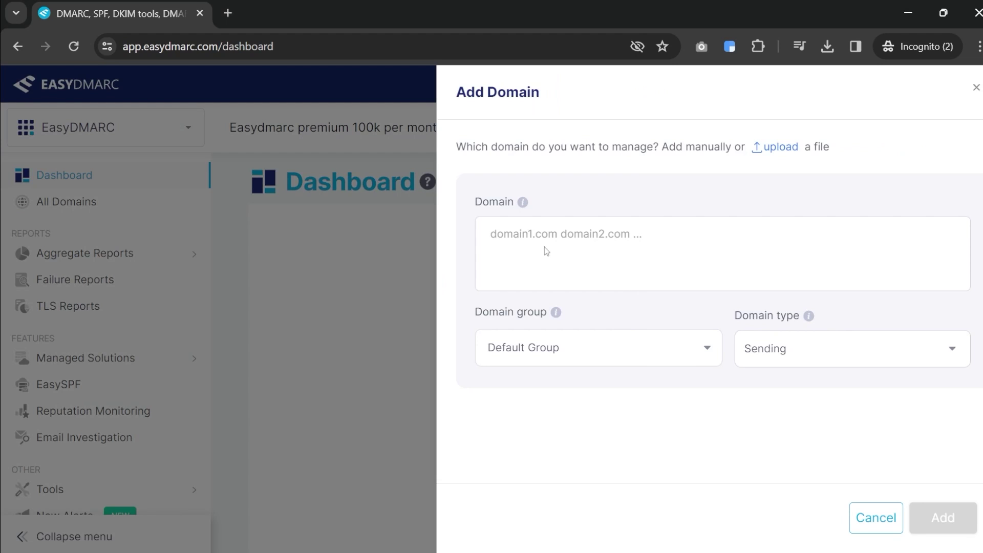
click(544, 233)
text(tcm-sec.c)
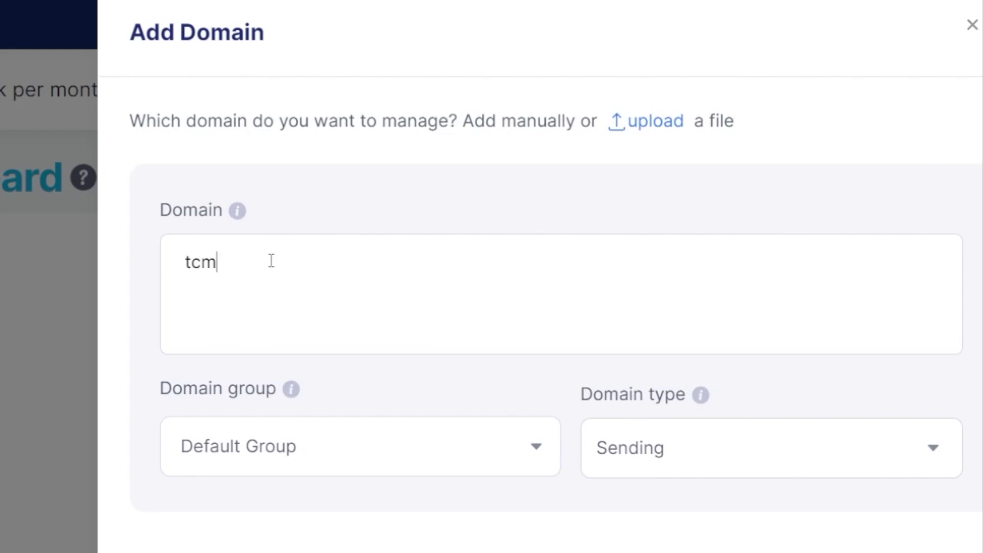
text(om)
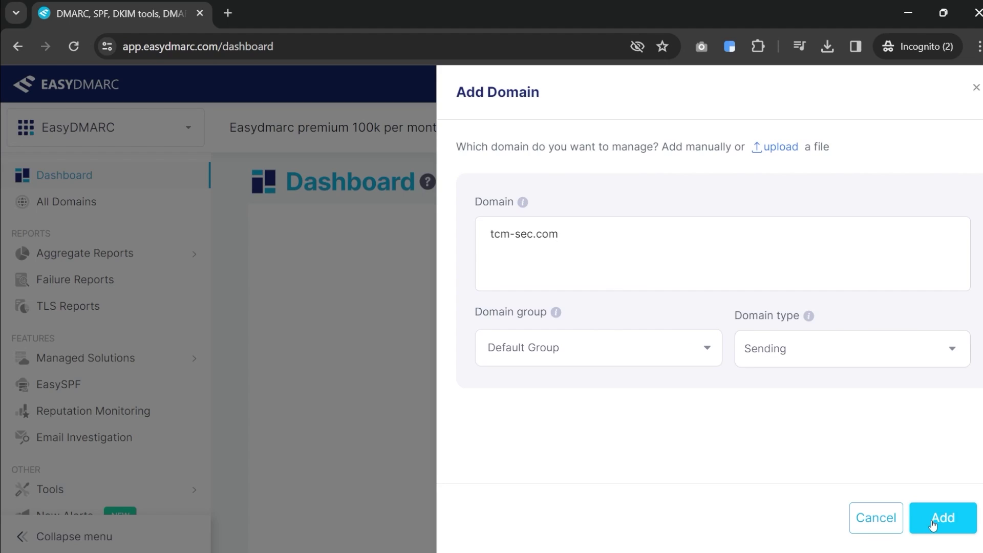
click(931, 522)
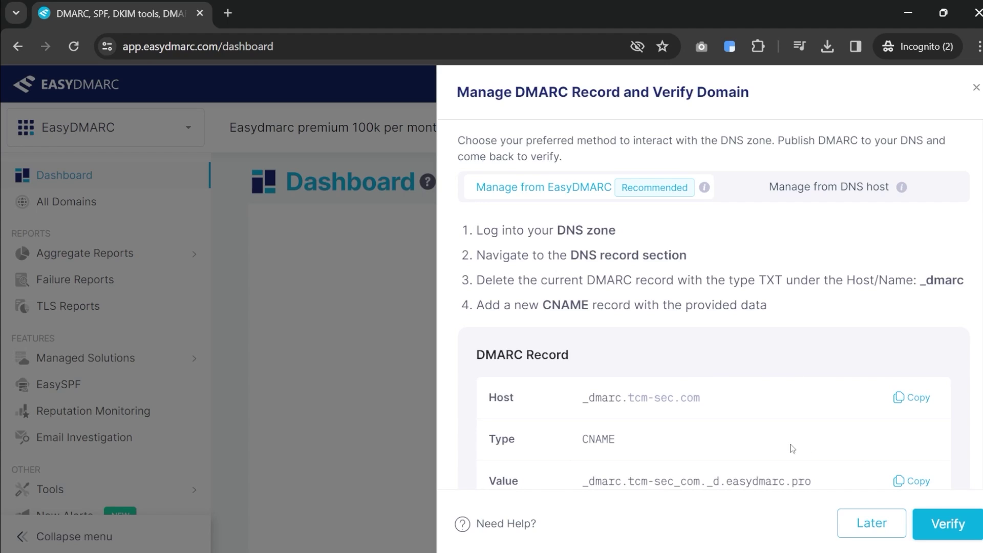
- Review the required CNAME record details in the Manage DMARC Record panel
scroll(717, 435, down, 2)
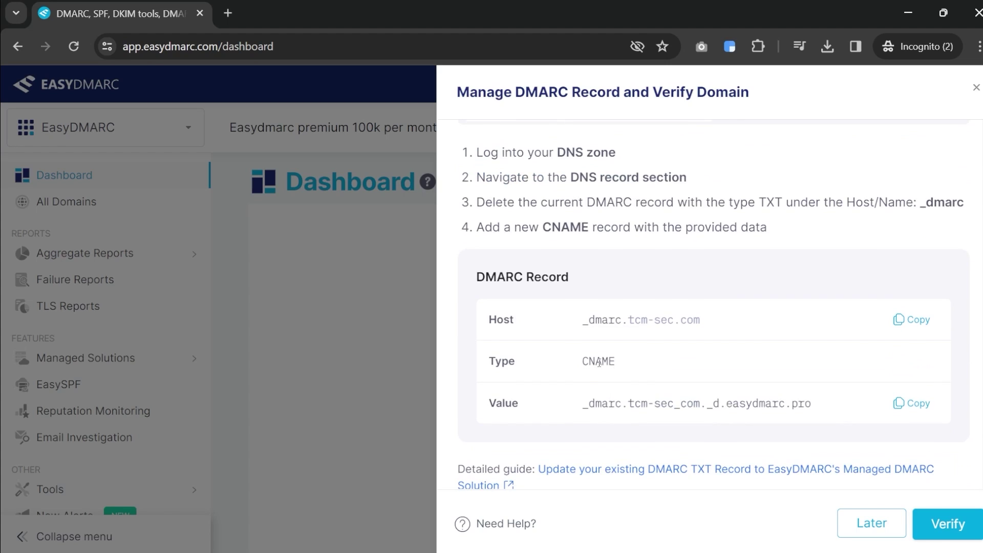
double_click(599, 361)
click(655, 404)
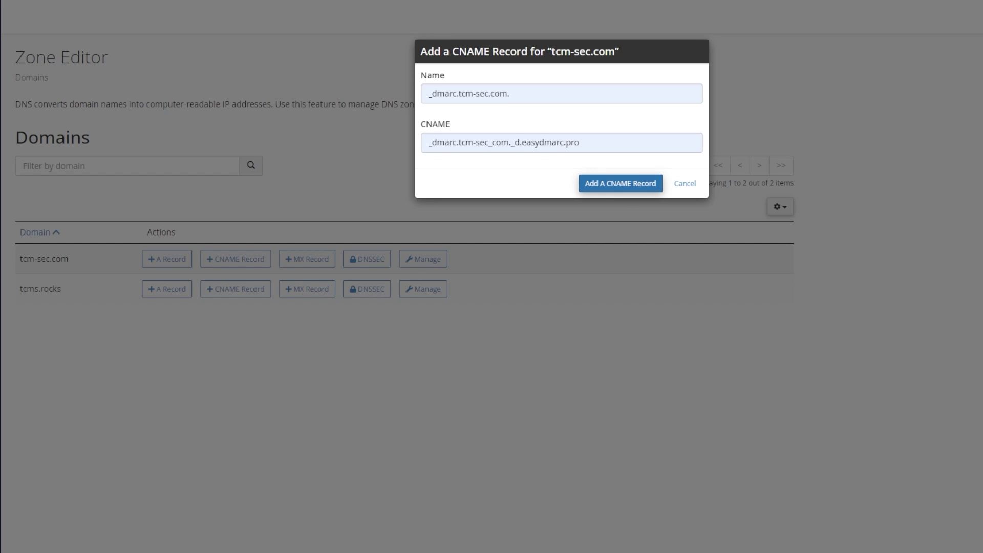
- Save the _dmarc.tcm-sec.com CNAME pointing to _dmarc.tcm-sec_com._d.easydmarc.pro
click(612, 184)
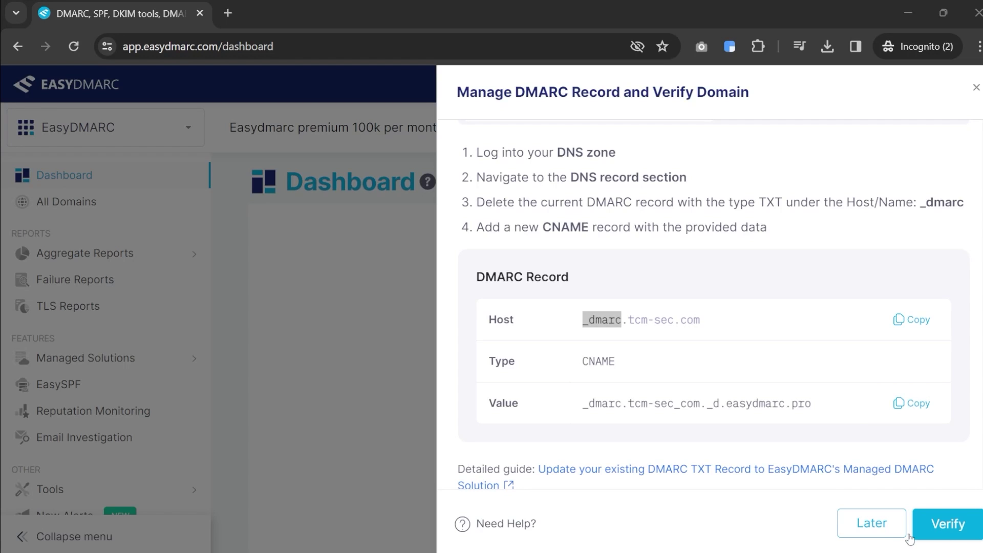
- Verify tcm-sec.com's DMARC record and finish, showing DMARC, SPF and DKIM at 1/1
click(947, 524)
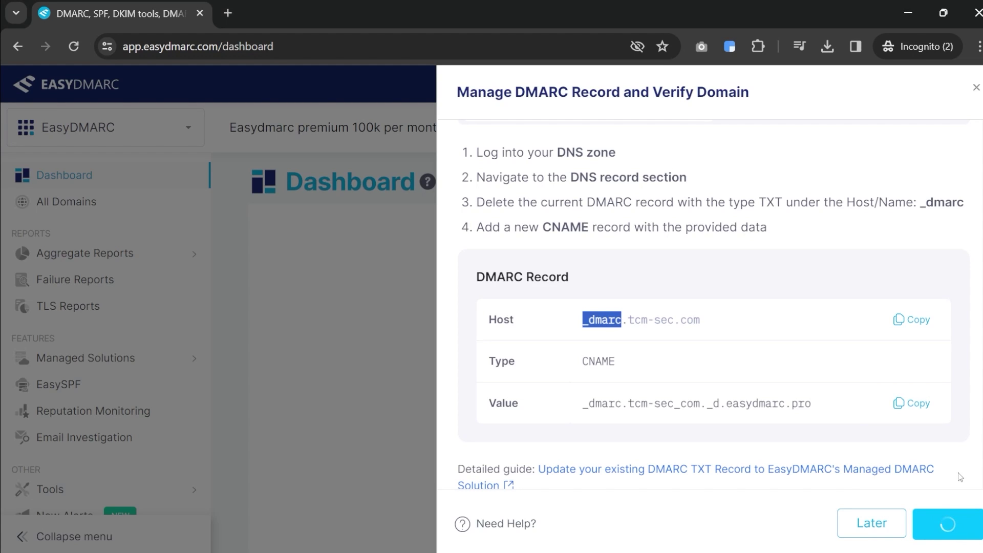
scroll(957, 471, down, 1)
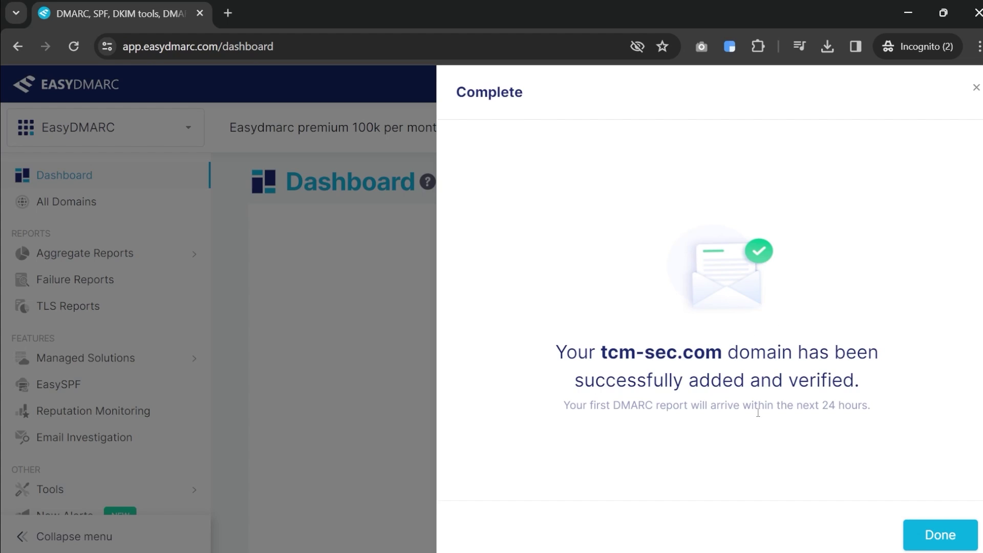
click(927, 540)
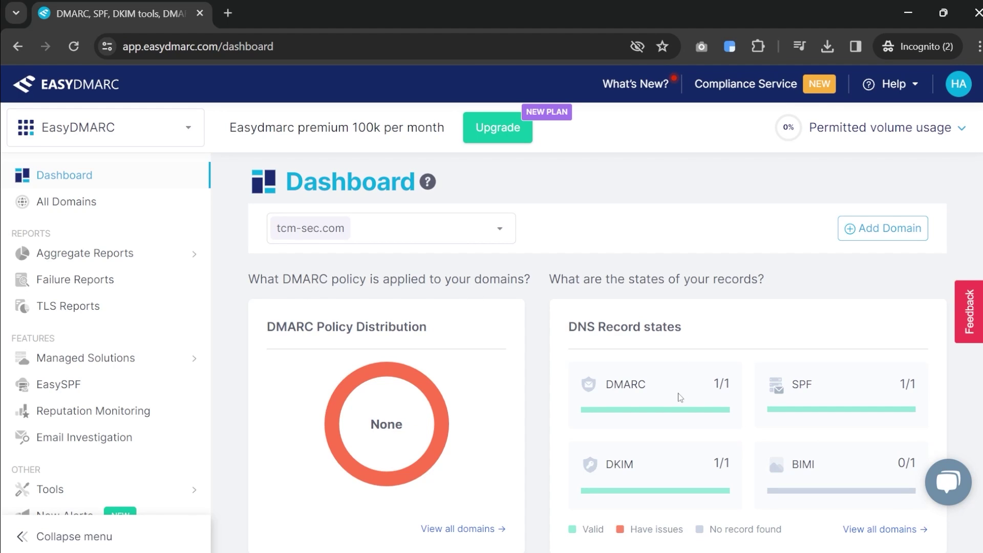
- Open the EasySPF page for tcm-sec.com from the sidebar
scroll(678, 397, down, 1)
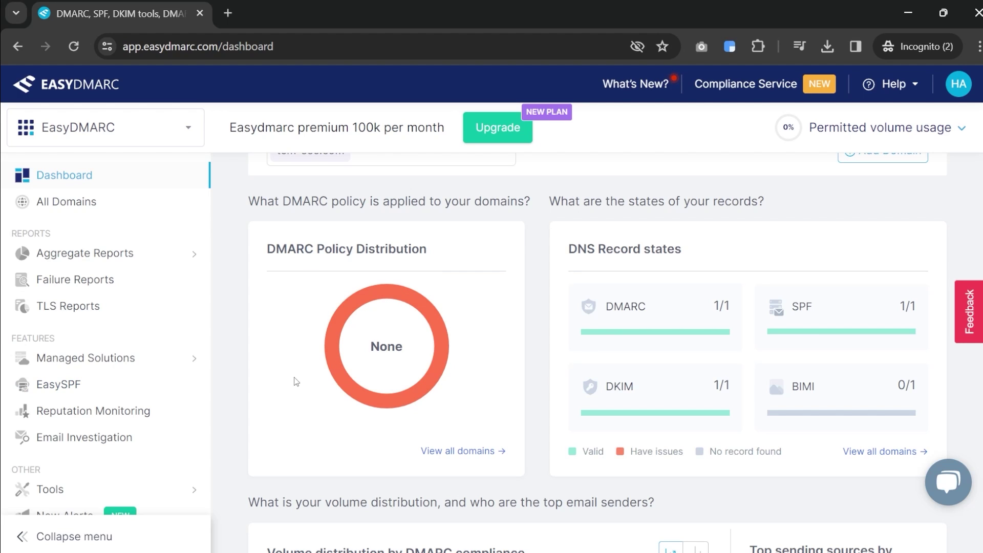
click(60, 391)
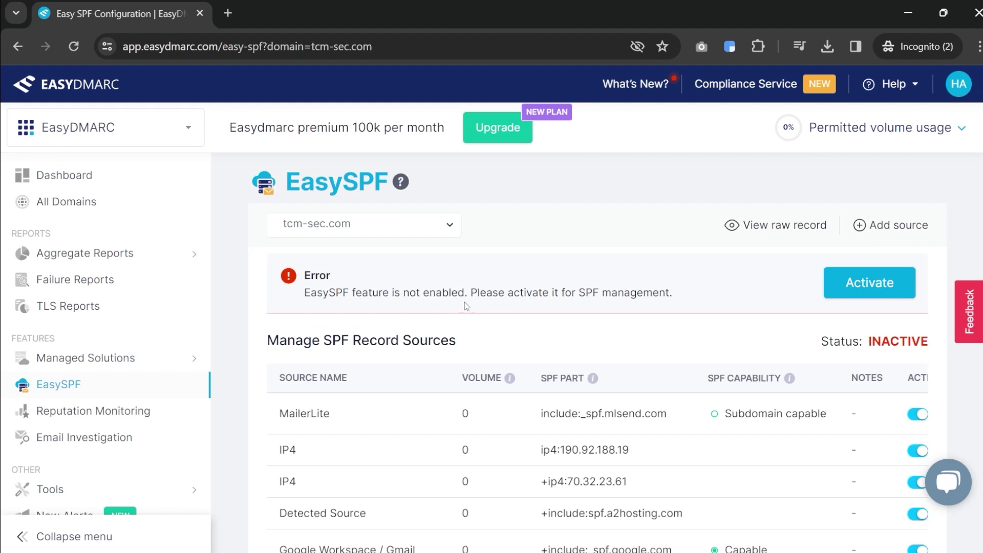
- Activate and verify EasySPF for tcm-sec.com so its status shows ACTIVE
click(852, 285)
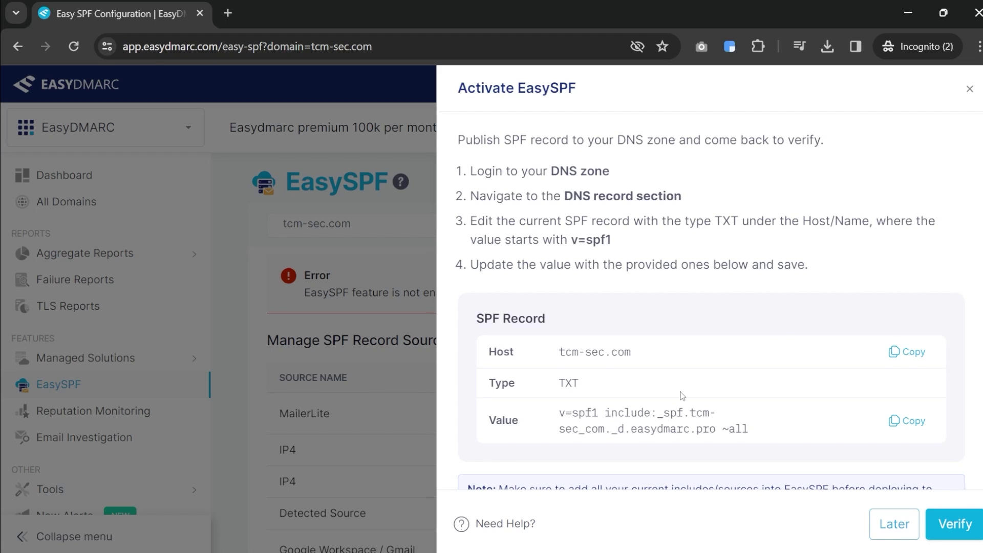
click(953, 524)
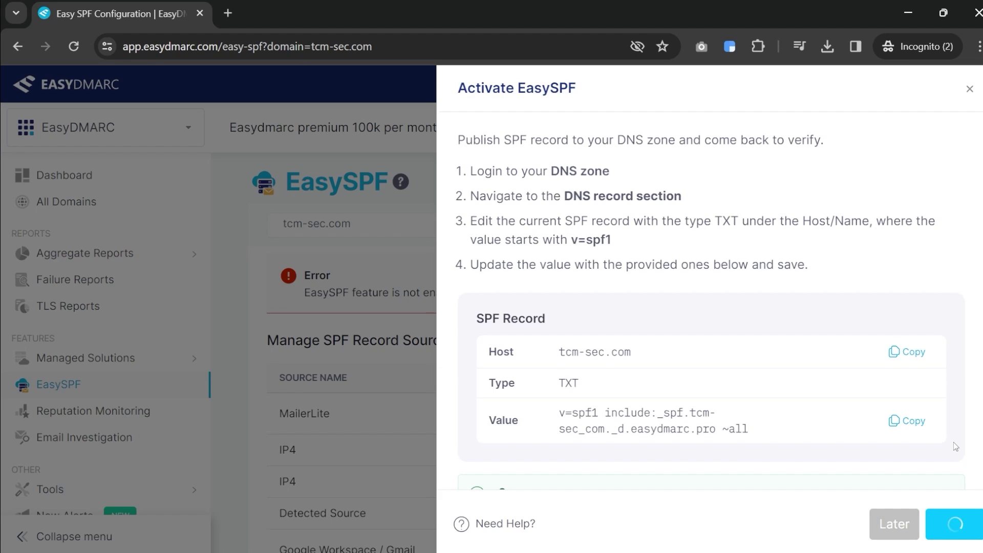
scroll(952, 453, down, 2)
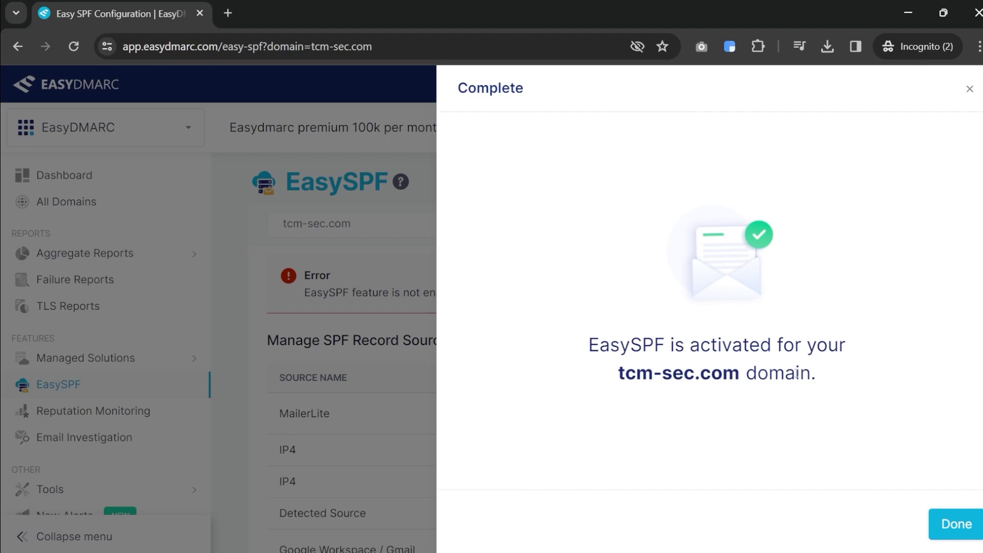
click(955, 524)
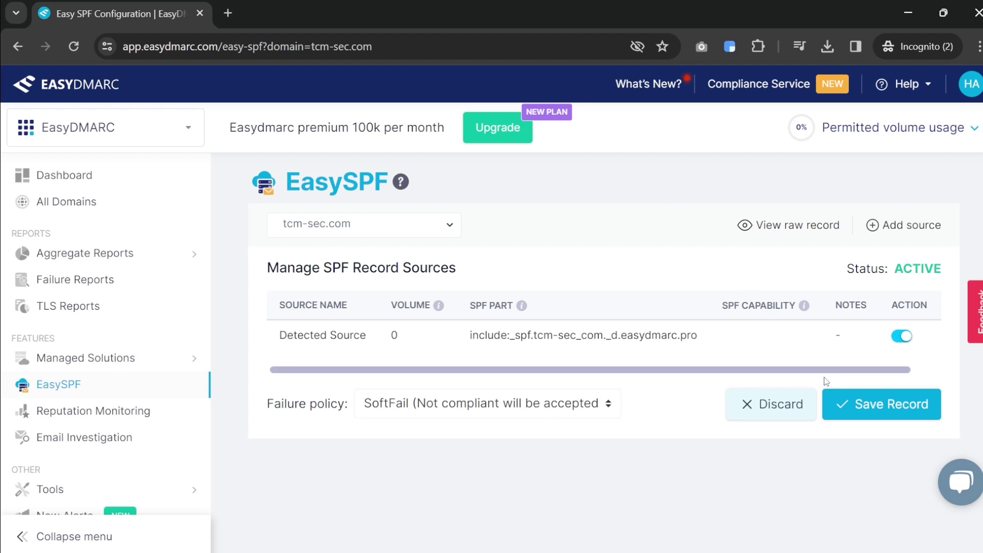
- Save the SPF record, dismiss the confirmation and review the dashboard overview
click(869, 403)
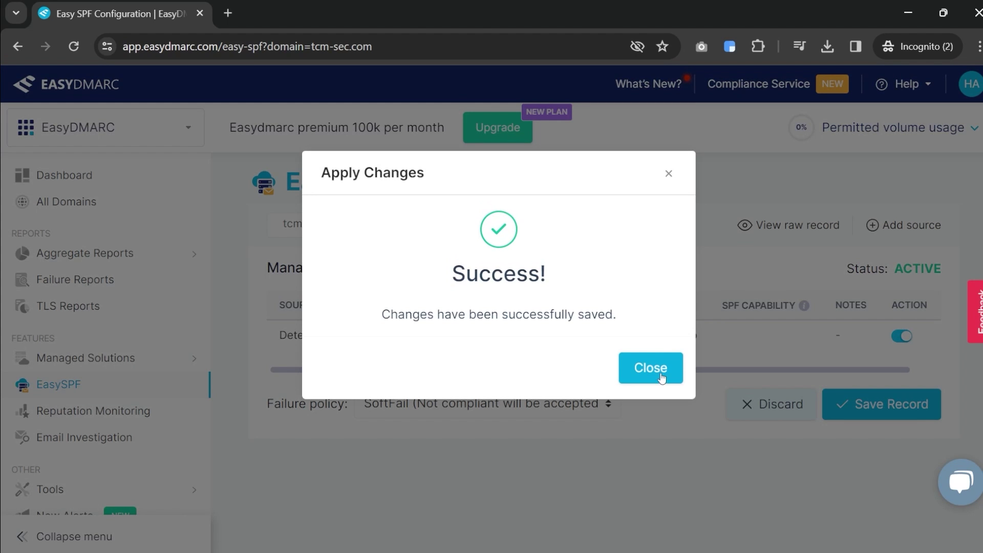
click(656, 374)
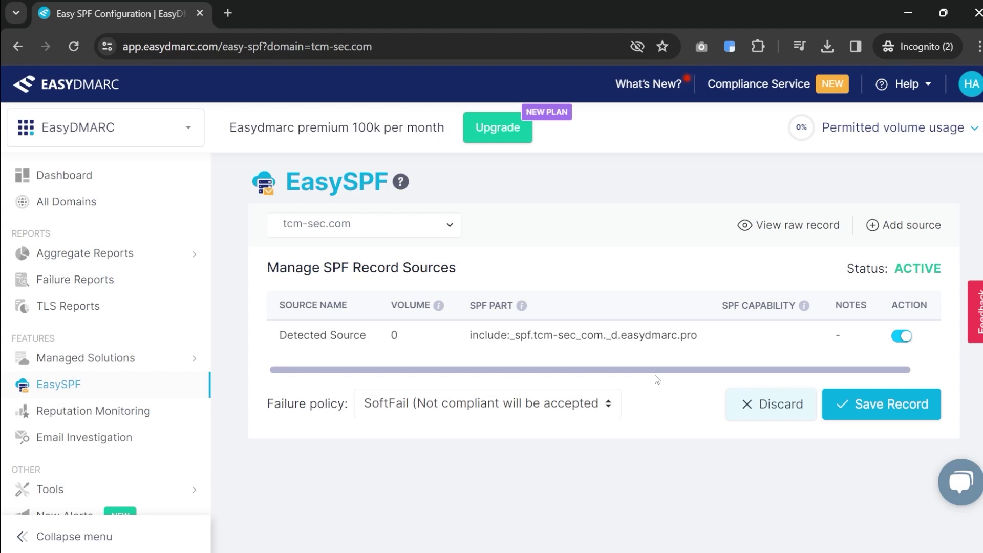
click(70, 183)
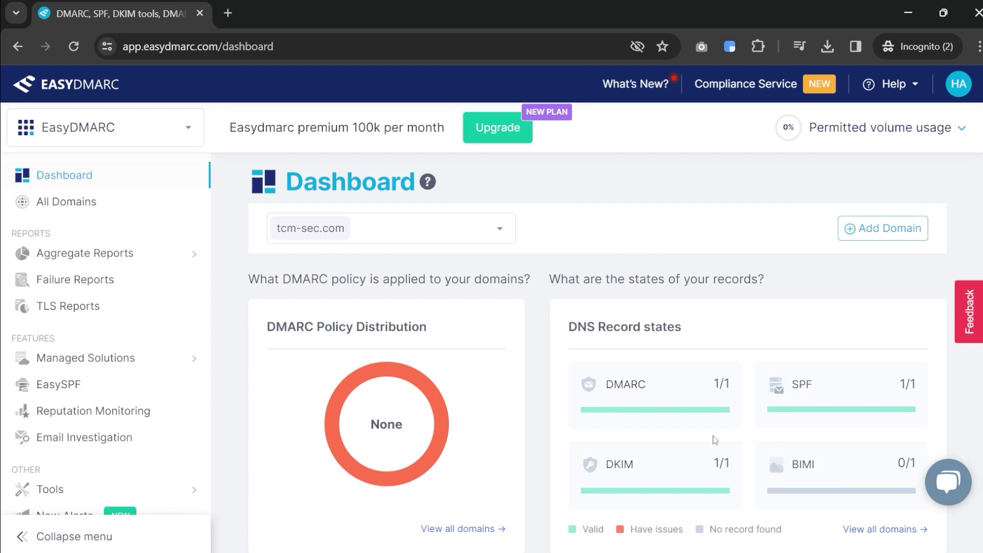
scroll(710, 452, down, 2)
scroll(692, 423, down, 2)
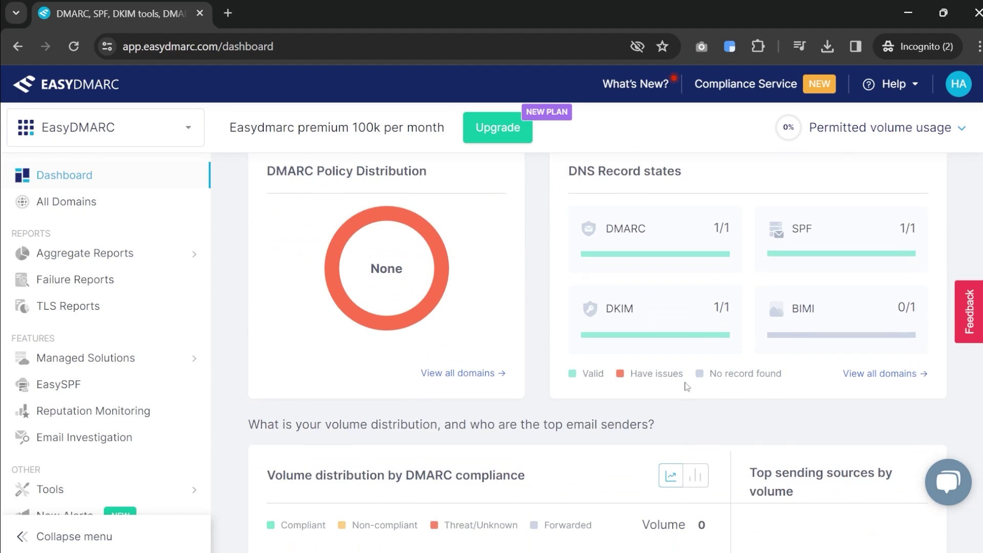
scroll(688, 409, down, 4)
scroll(686, 384, up, 2)
scroll(685, 384, up, 4)
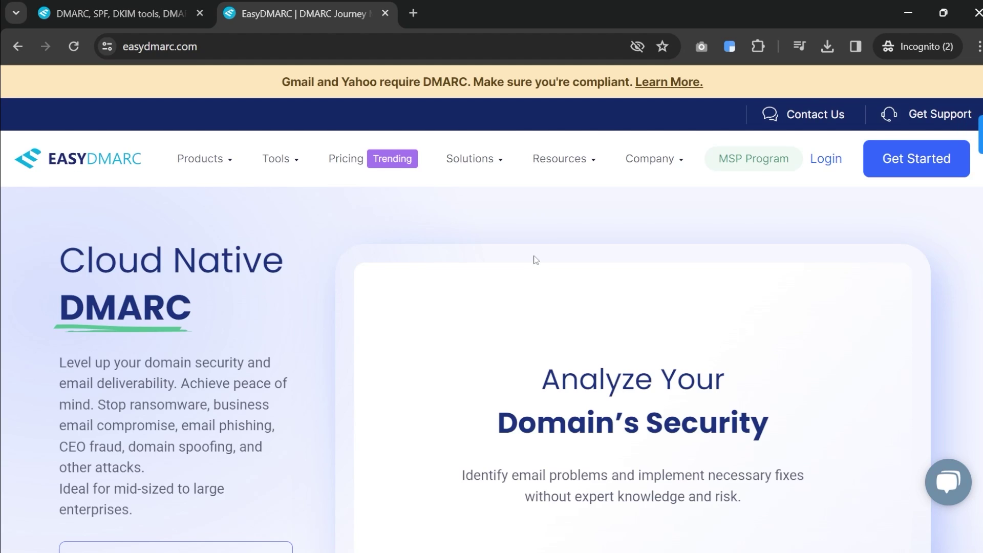
- Run a full domain security scan for tcm-sec.com
scroll(533, 259, down, 3)
click(555, 429)
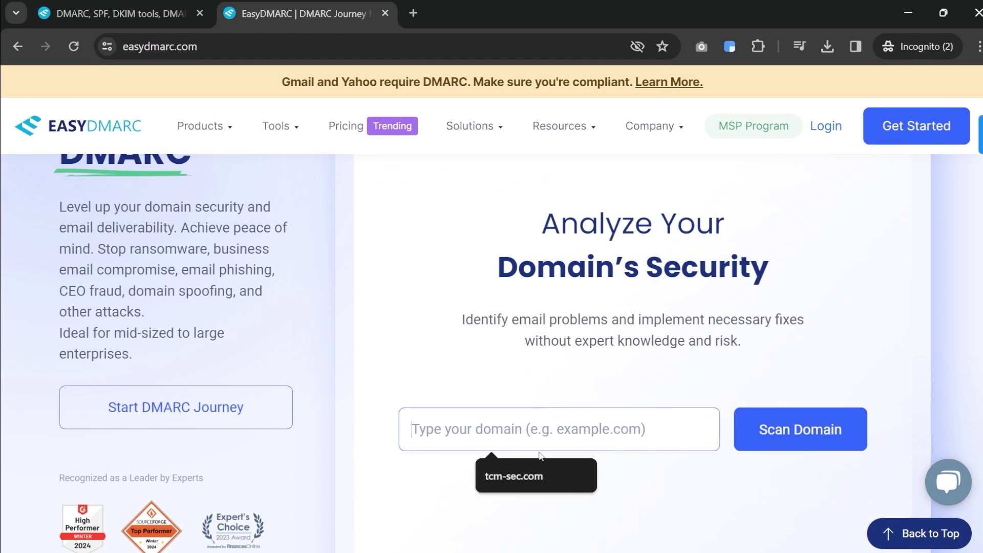
click(524, 472)
click(802, 432)
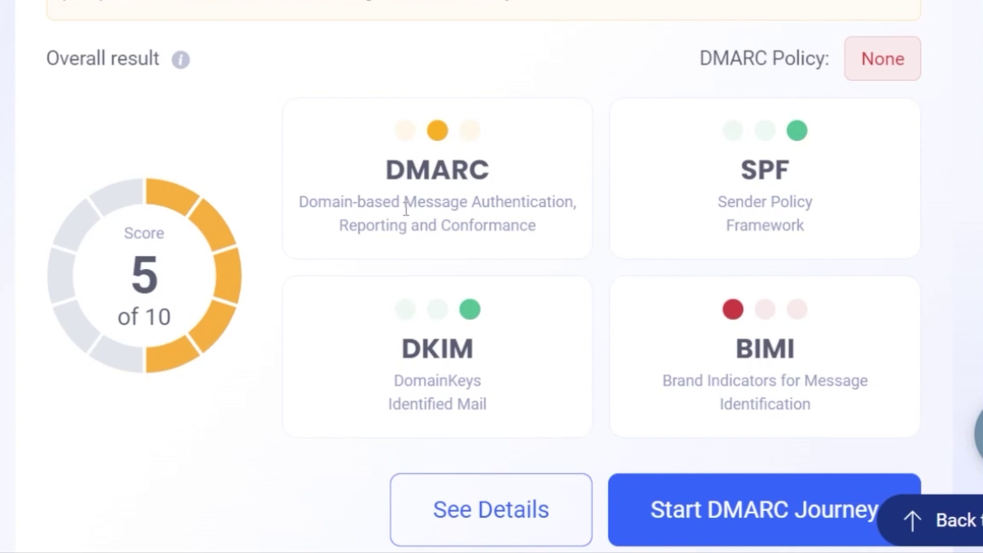
click(447, 523)
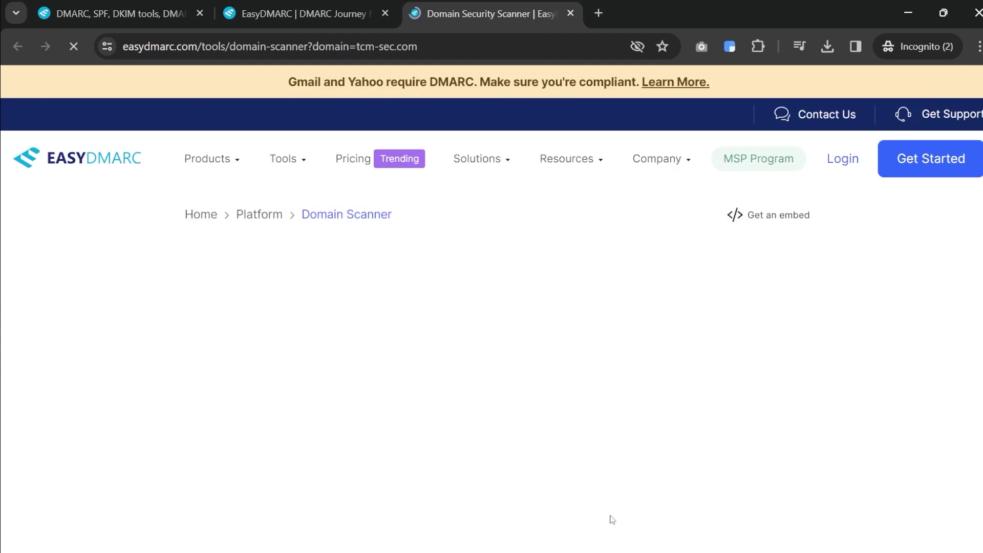
- Open the DMARC Record Checker for tcm-sec.com and highlight its 'none' policy value
scroll(670, 313, down, 2)
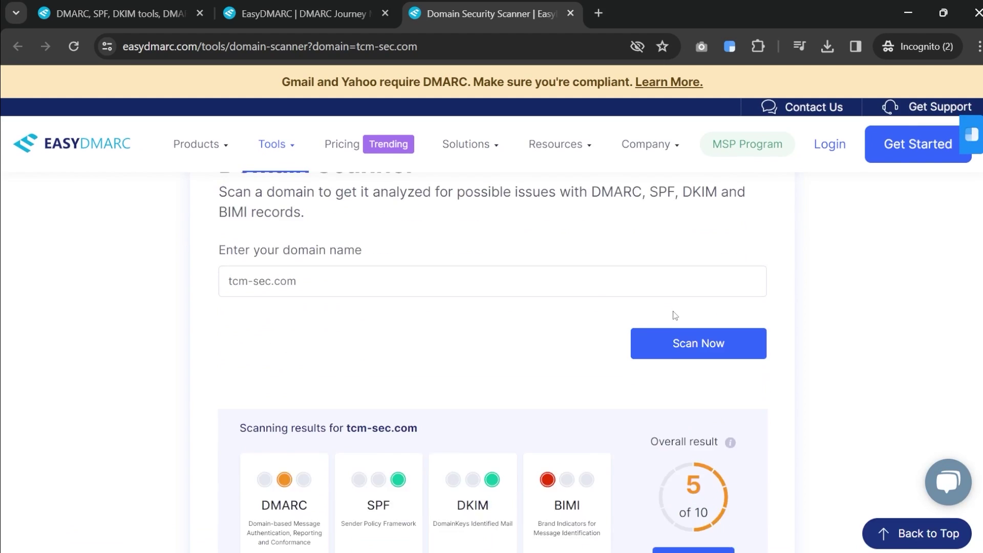
scroll(675, 316, down, 5)
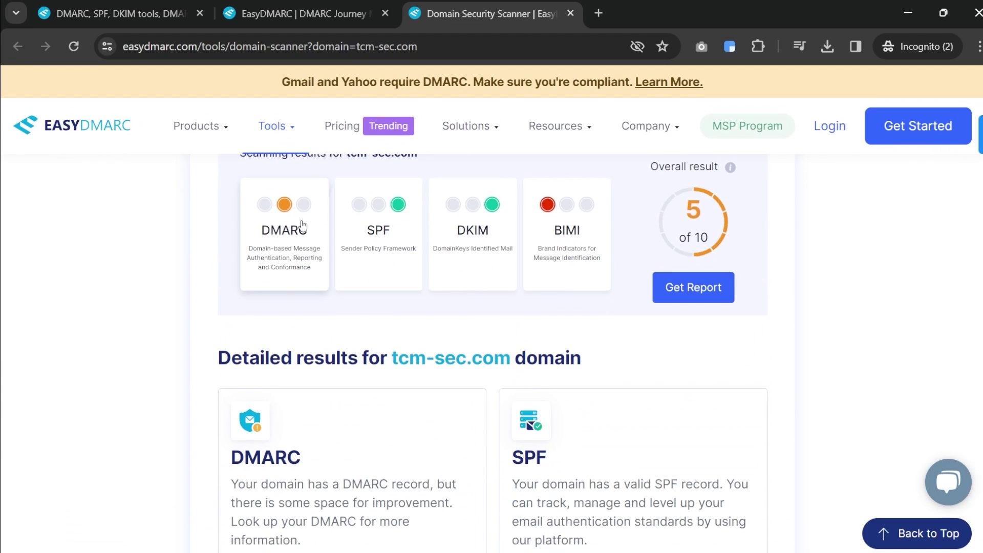
click(302, 225)
scroll(599, 307, down, 4)
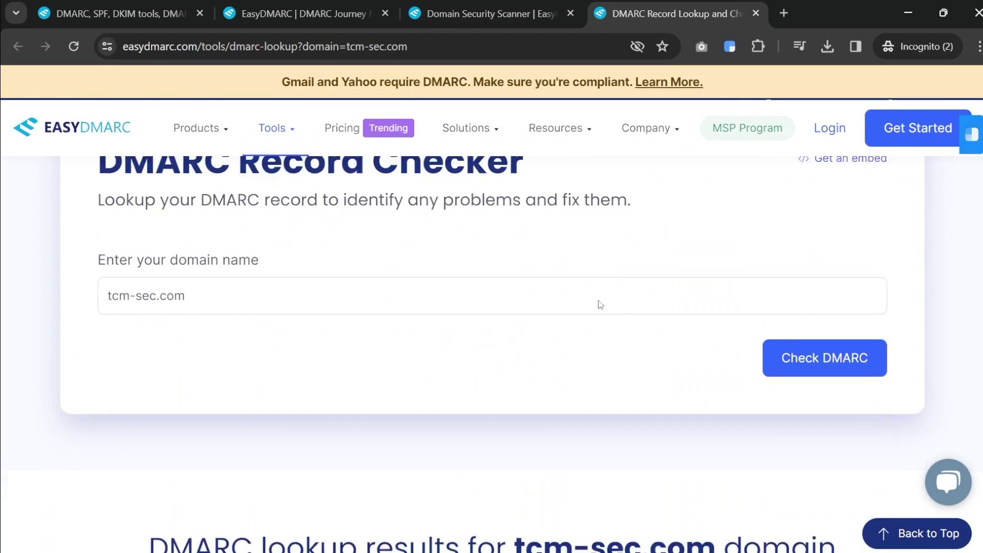
scroll(600, 304, down, 6)
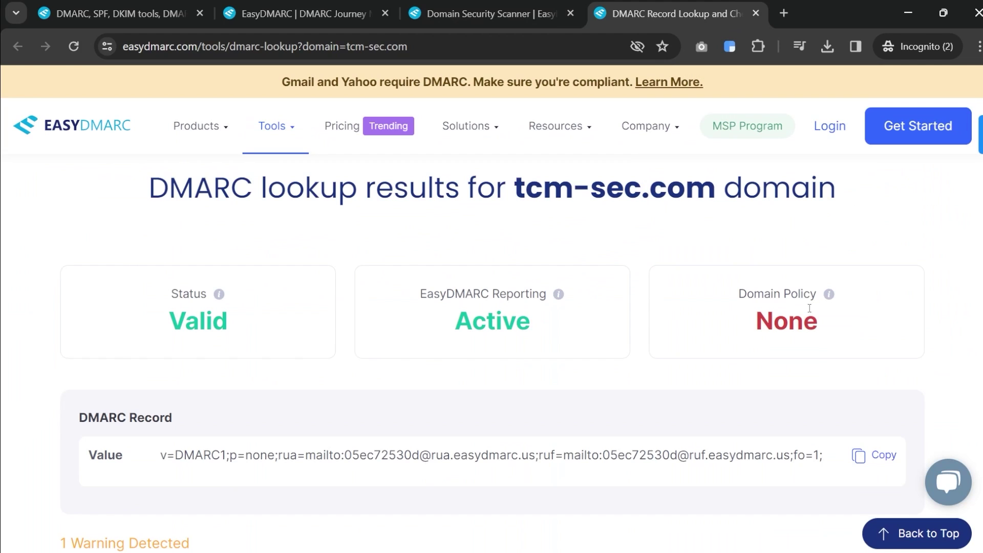
scroll(457, 293, down, 3)
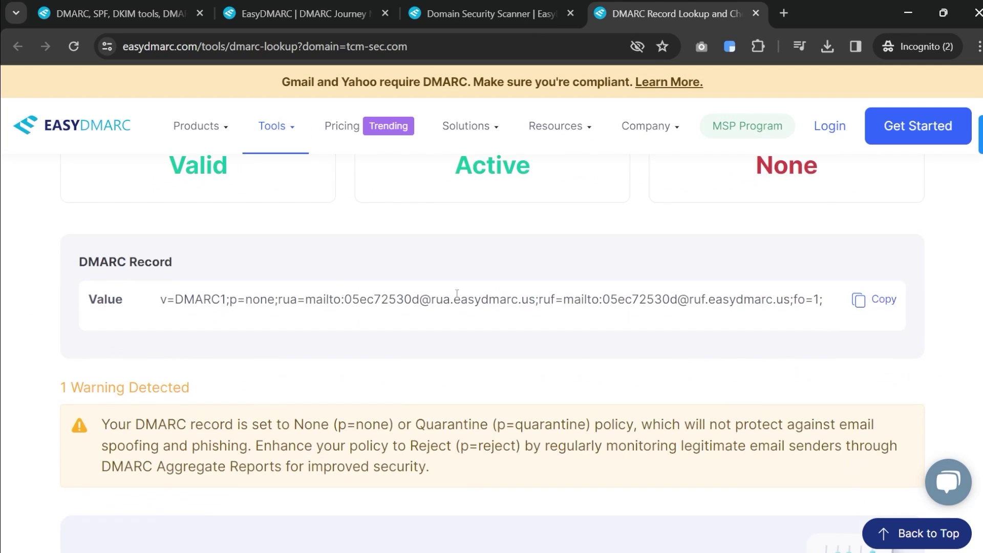
double_click(261, 301)
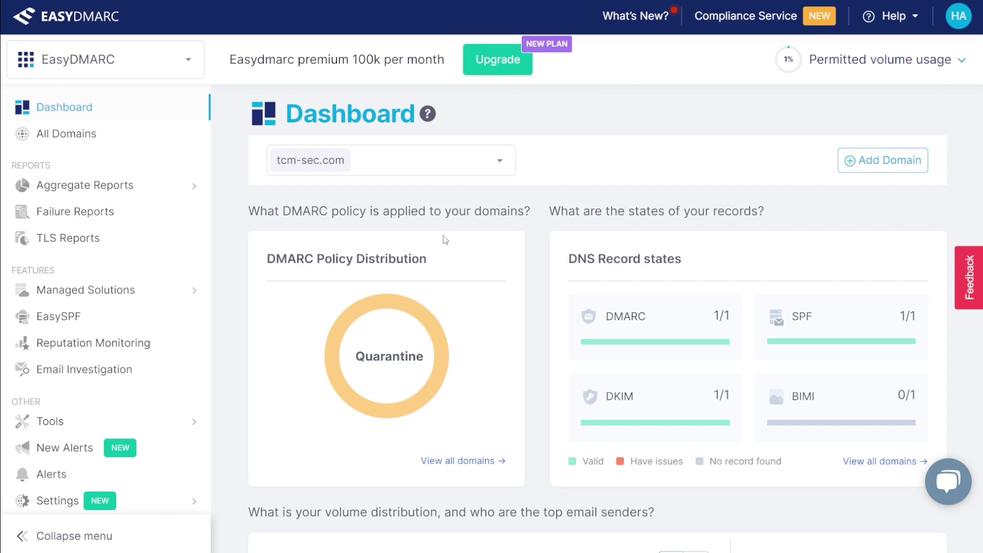
- Open tcm-sec.com's Aggregate Reports by Compliance, charting May 06–12, 2024
scroll(546, 231, down, 8)
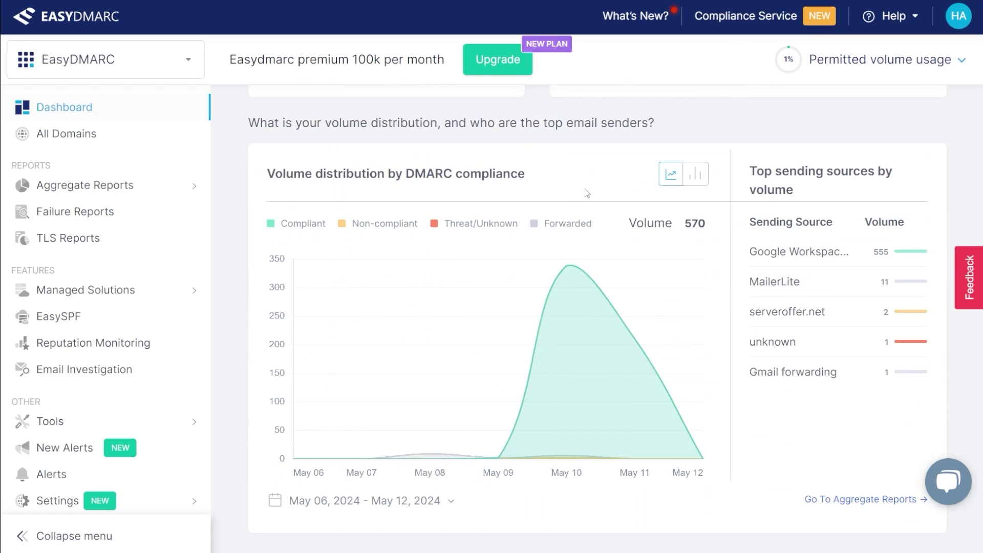
mouse_move(646, 281)
scroll(662, 358, down, 3)
scroll(667, 374, up, 3)
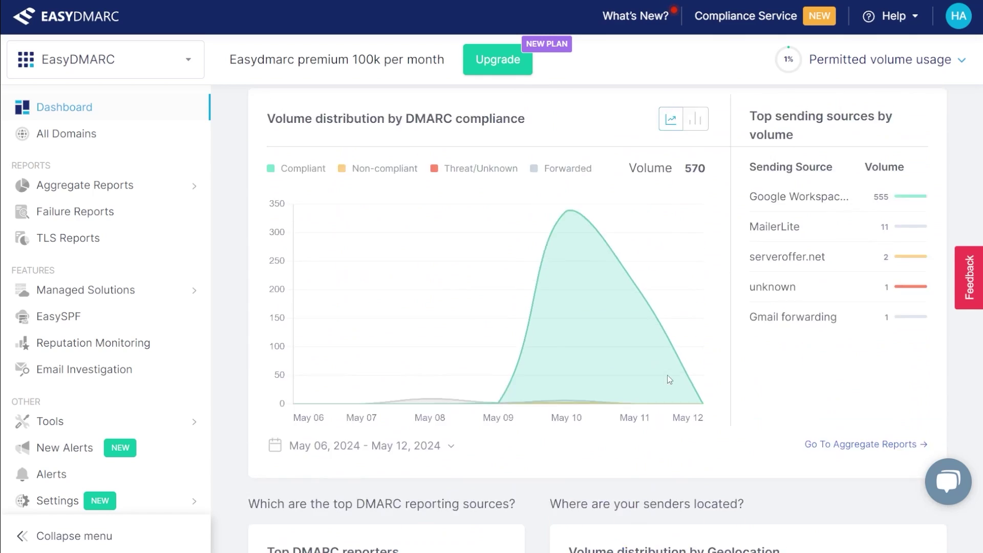
scroll(641, 389, up, 6)
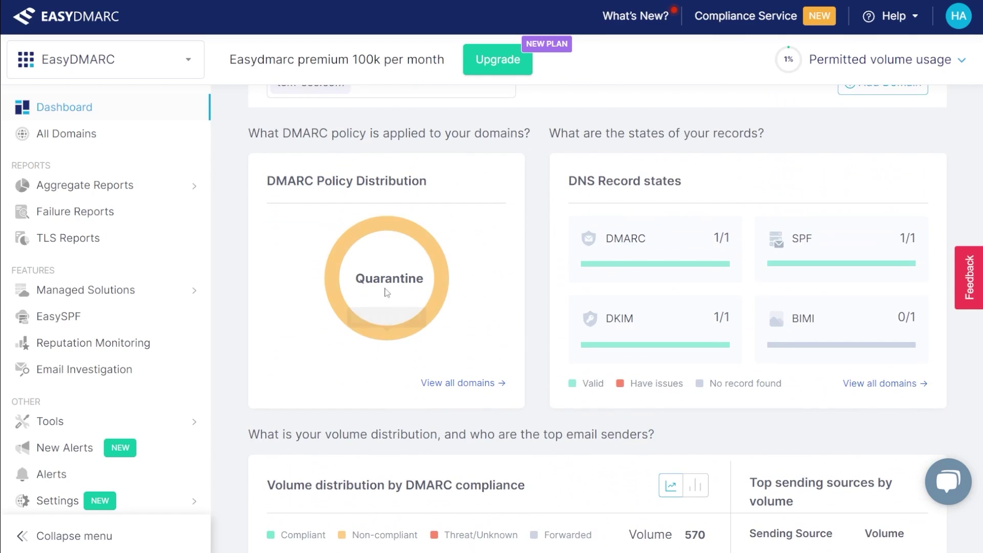
click(187, 186)
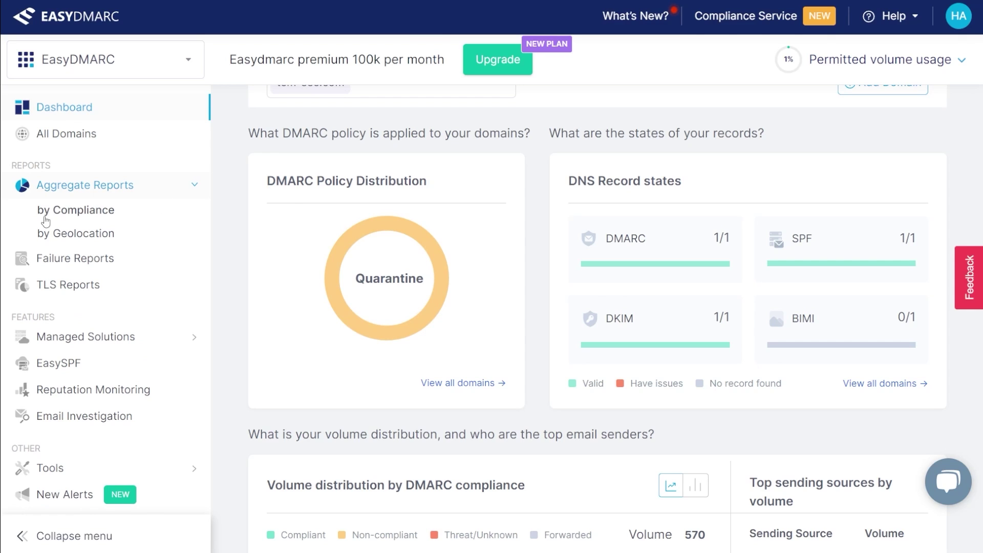
click(77, 214)
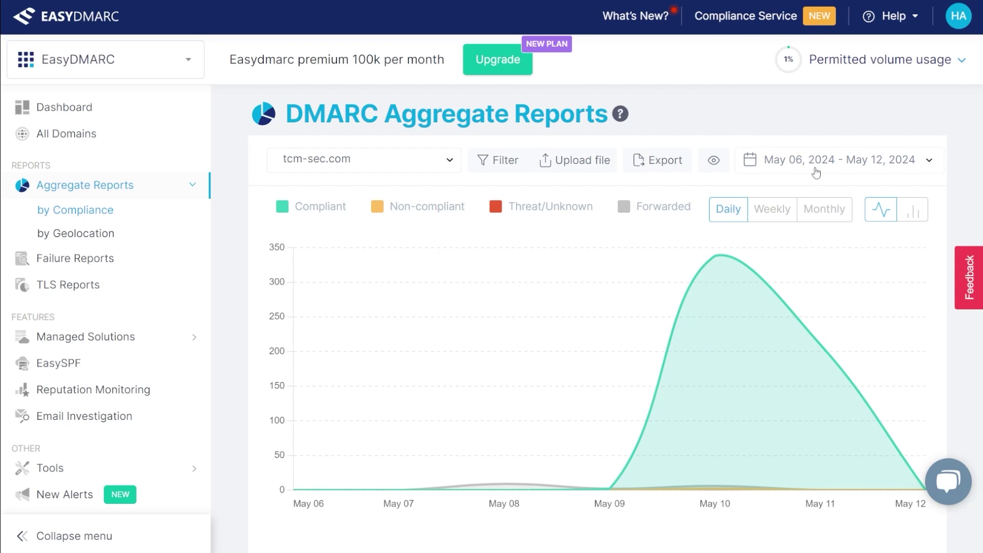
- Collapse Google Workspace and expand non-compliant sender serveroffer.net to see its IP
mouse_move(728, 264)
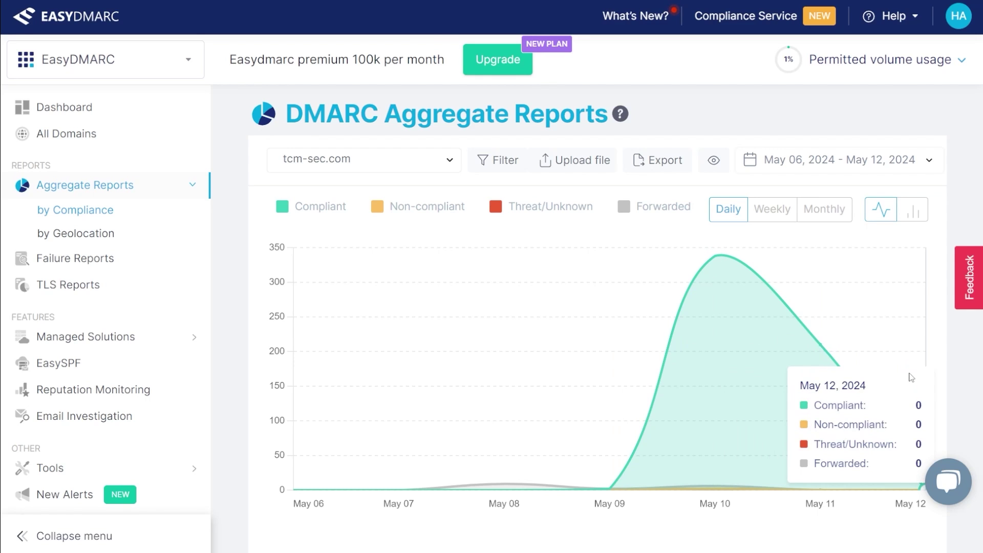
scroll(733, 315, down, 8)
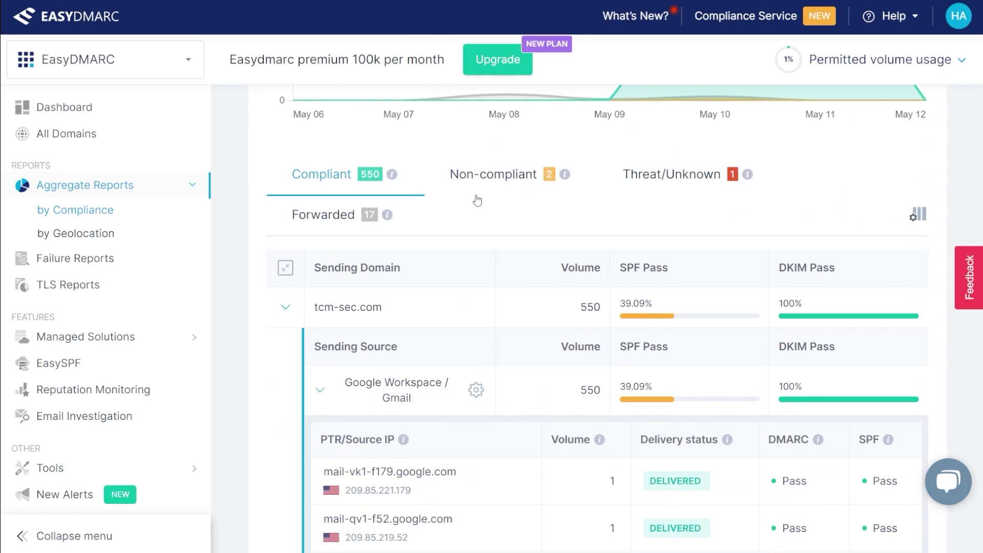
scroll(511, 204, down, 2)
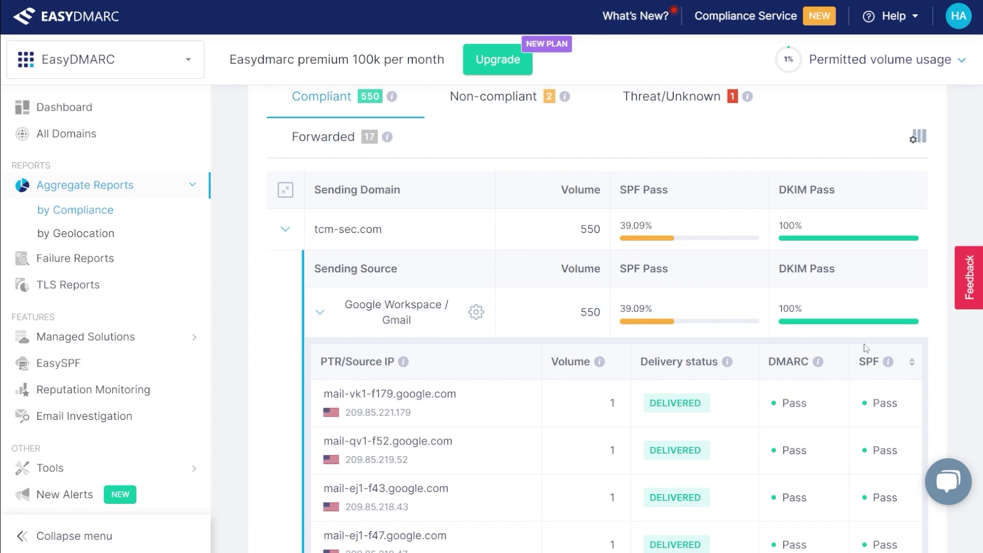
click(330, 316)
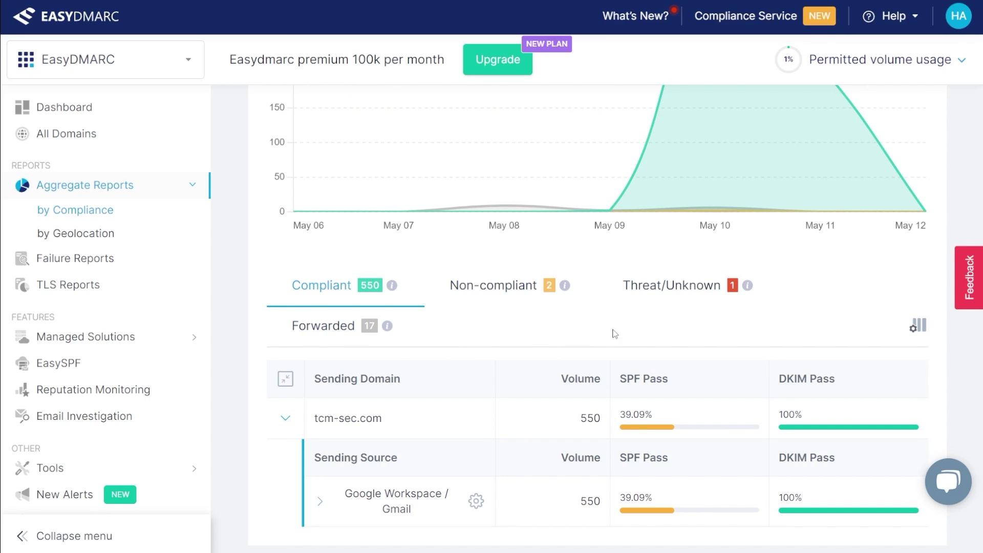
click(520, 298)
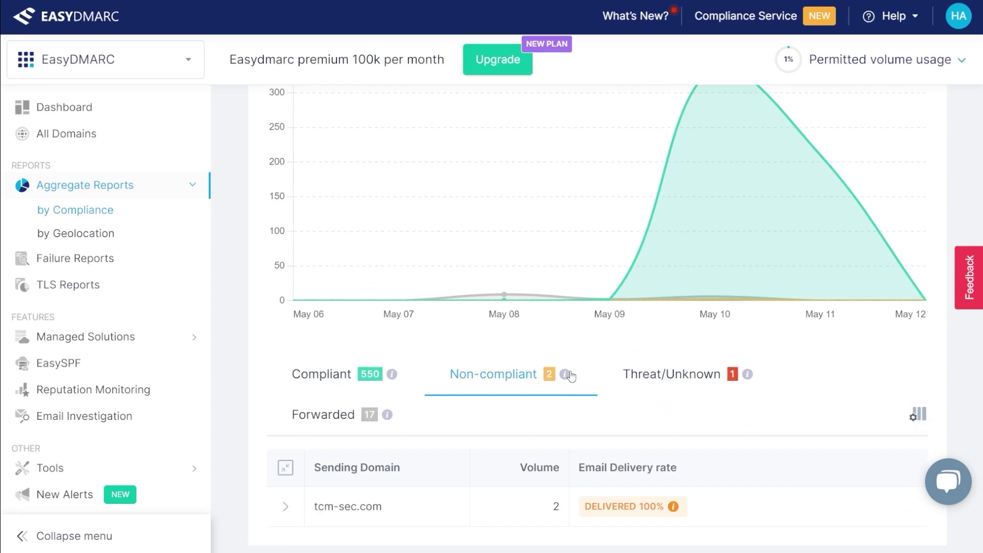
click(377, 482)
scroll(377, 482, down, 1)
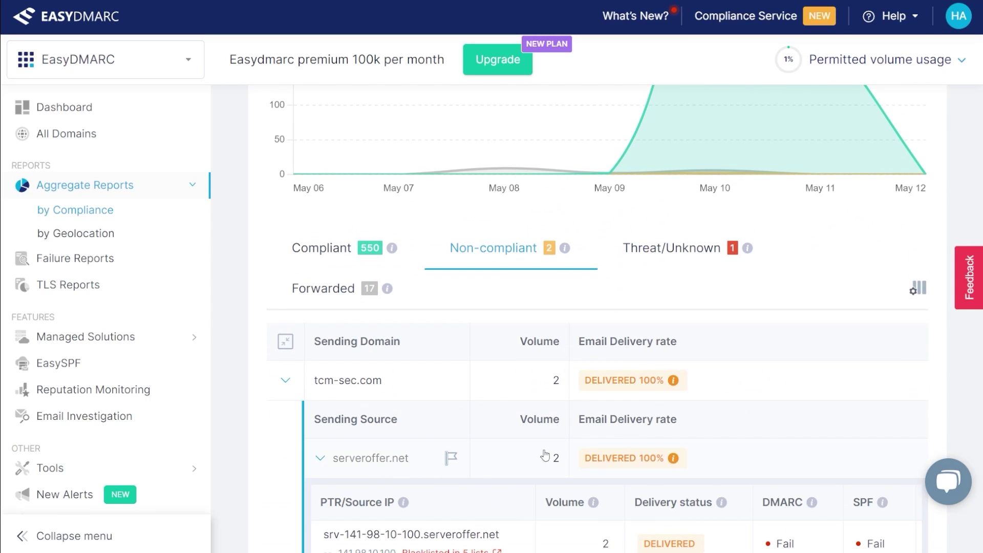
scroll(547, 455, down, 2)
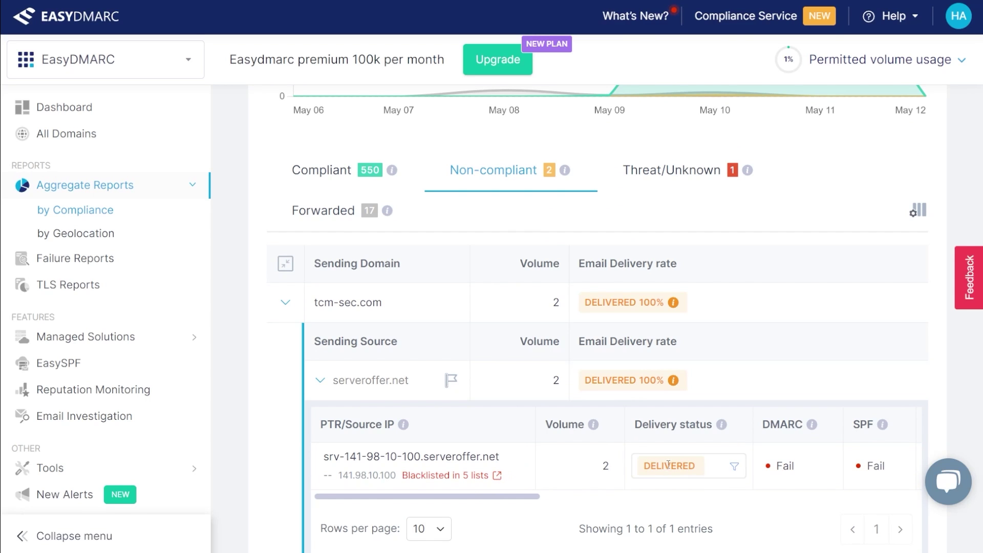
scroll(633, 446, up, 2)
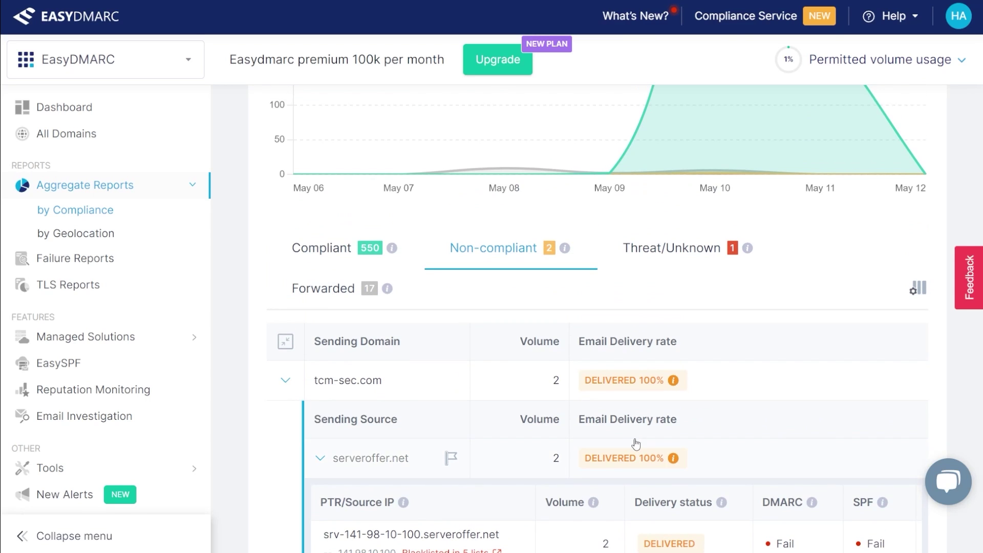
scroll(636, 444, down, 2)
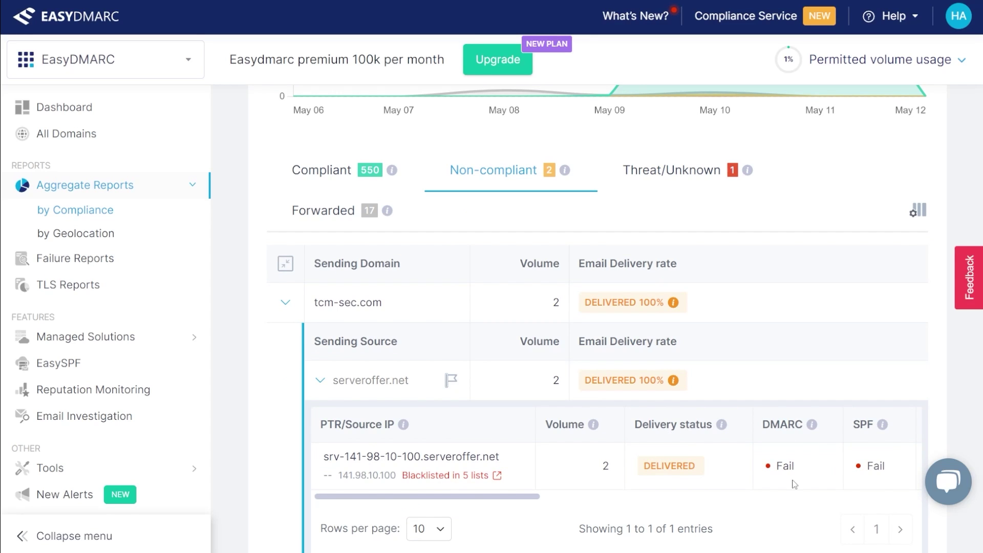
scroll(796, 420, up, 2)
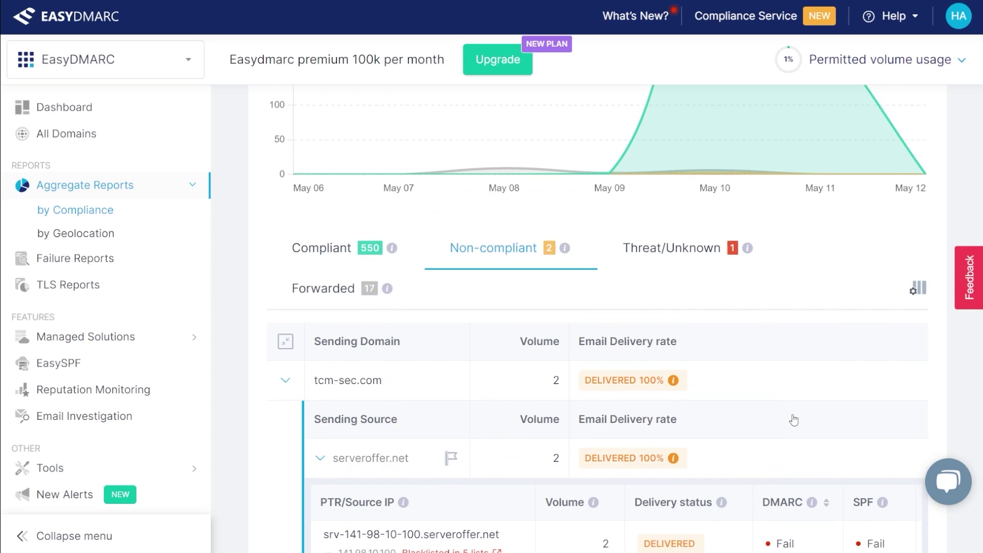
- Expand the Threat/Unknown 'unknown' source: blacklisted in 3 lists, failing DMARC and SPF
click(679, 263)
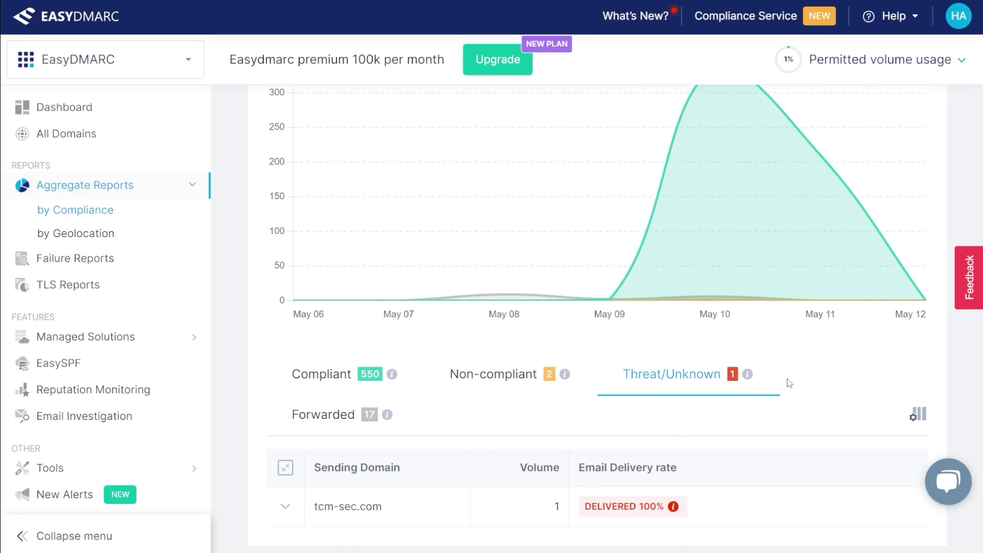
click(381, 456)
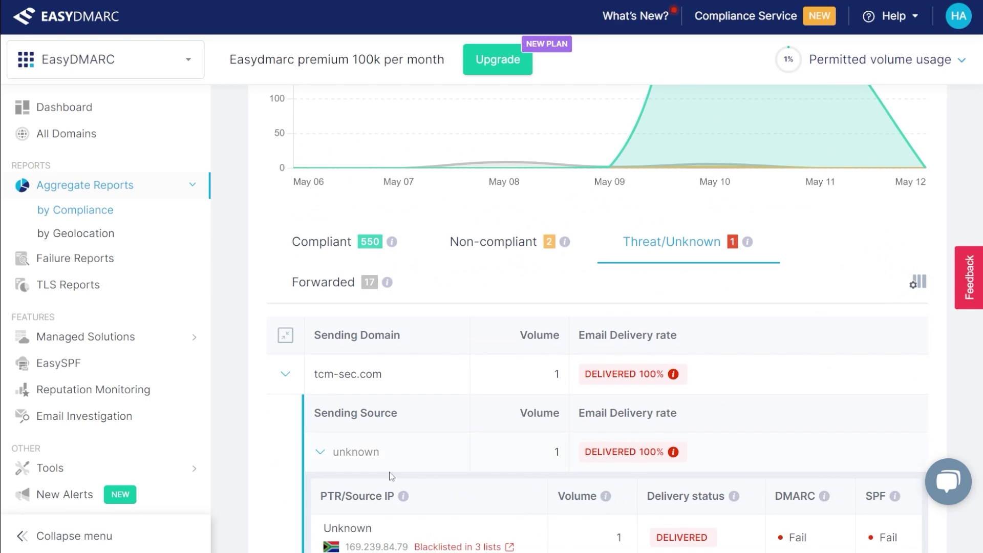
scroll(386, 464, down, 2)
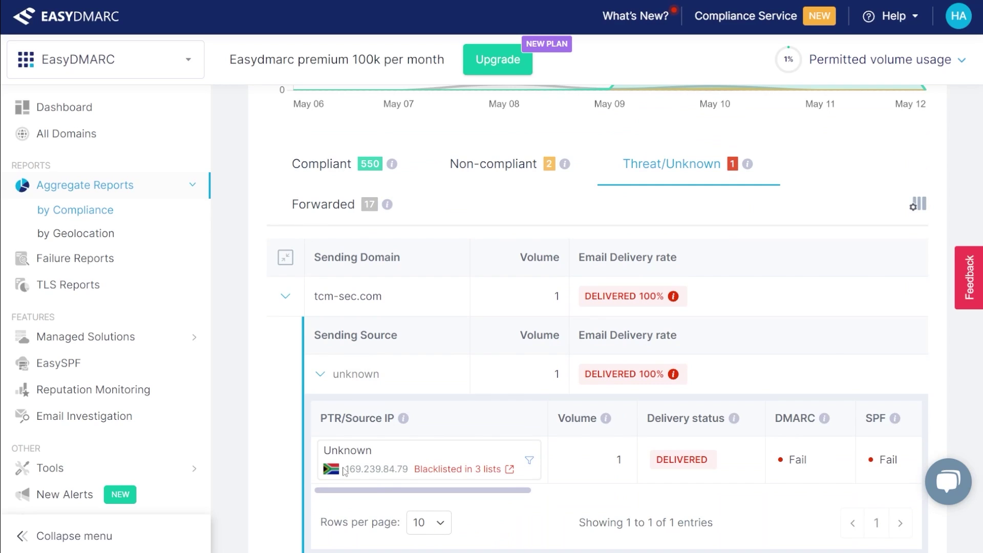
mouse_move(330, 471)
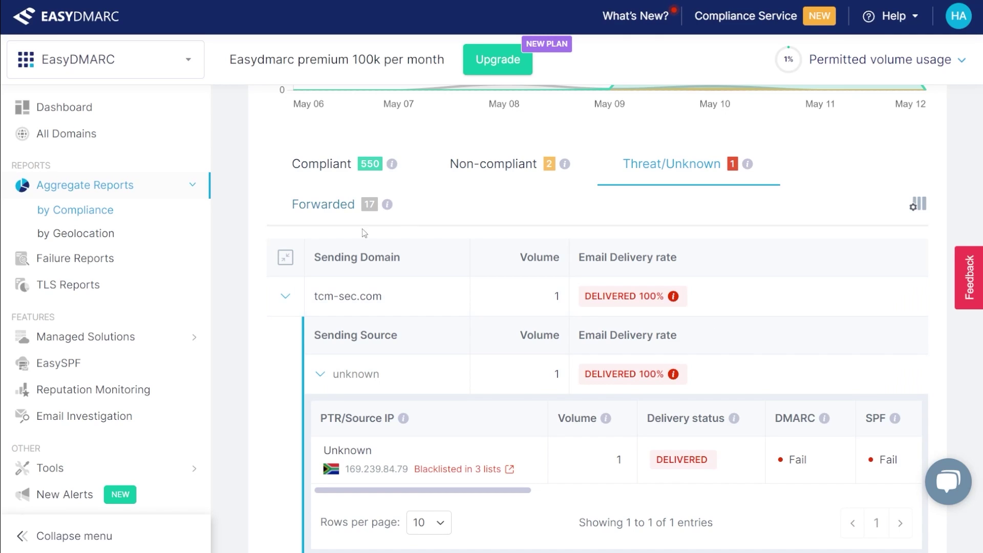
- In the Forwarded tab, expand MailerLite to list its mlsend.com servers failing SPF
click(342, 208)
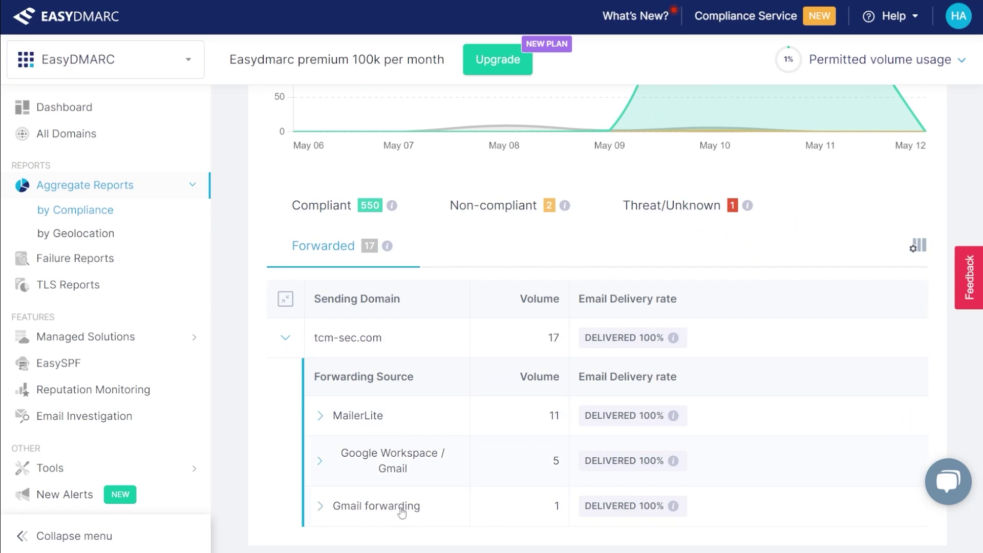
click(369, 428)
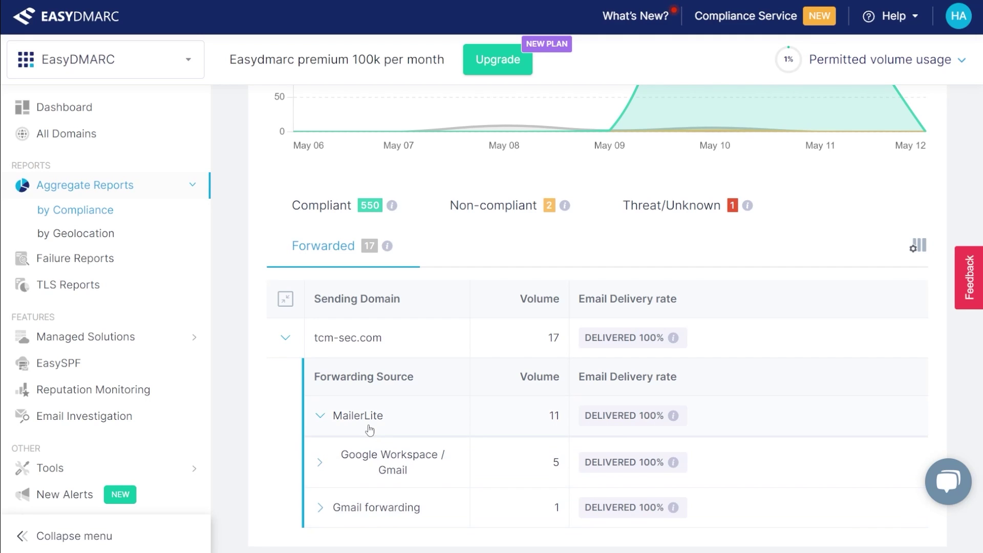
scroll(540, 408, down, 6)
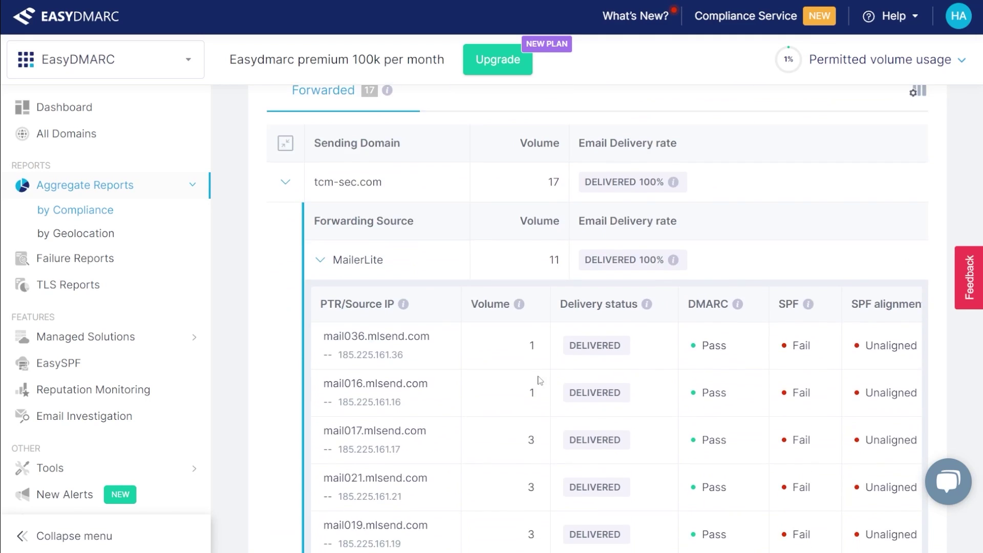
scroll(471, 448, up, 8)
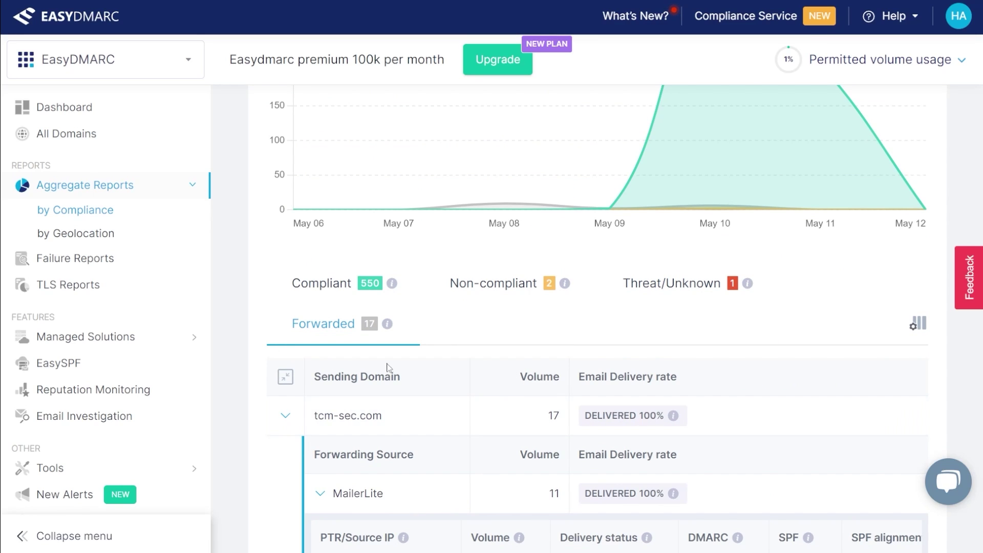
- Add Google Workspace / Gmail as an SPF source in EasySPF
click(59, 364)
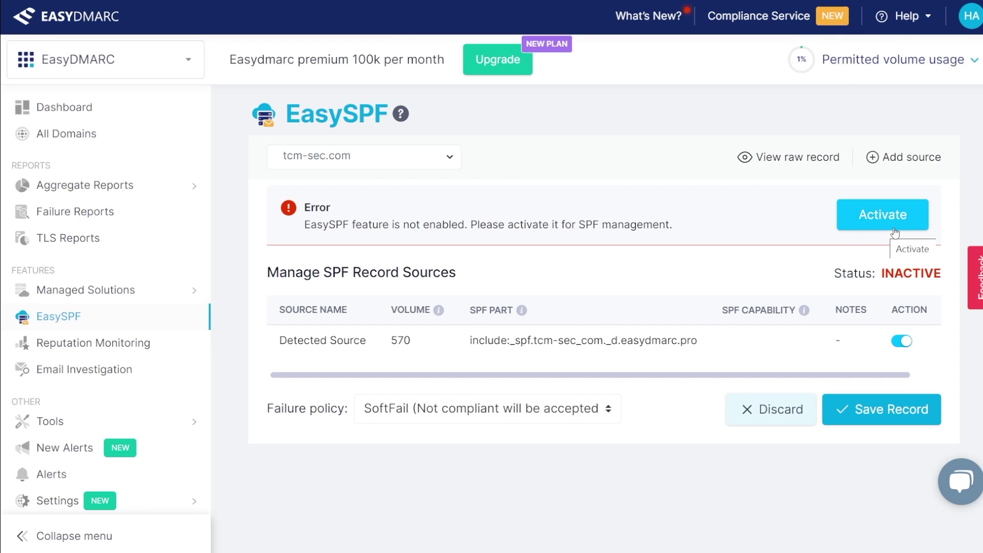
click(923, 165)
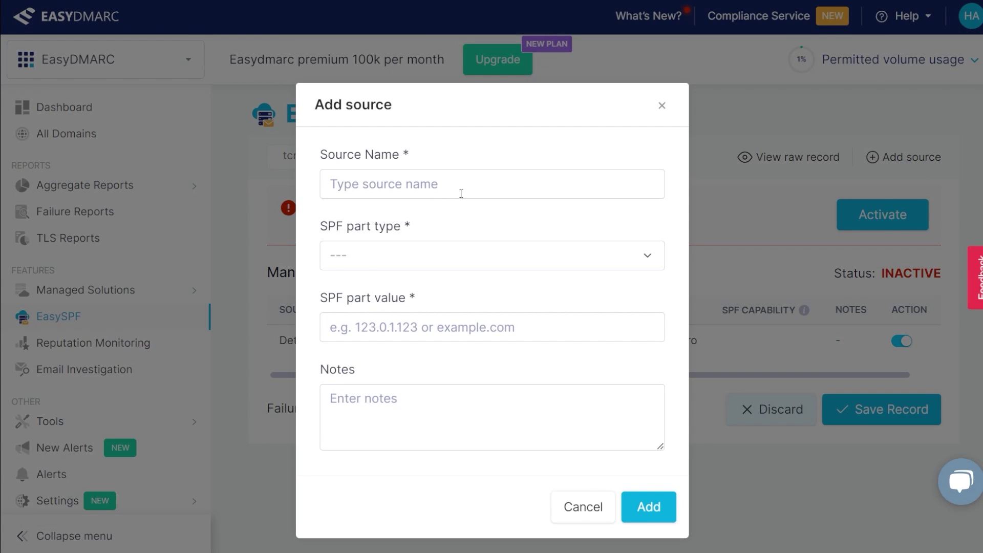
click(457, 171)
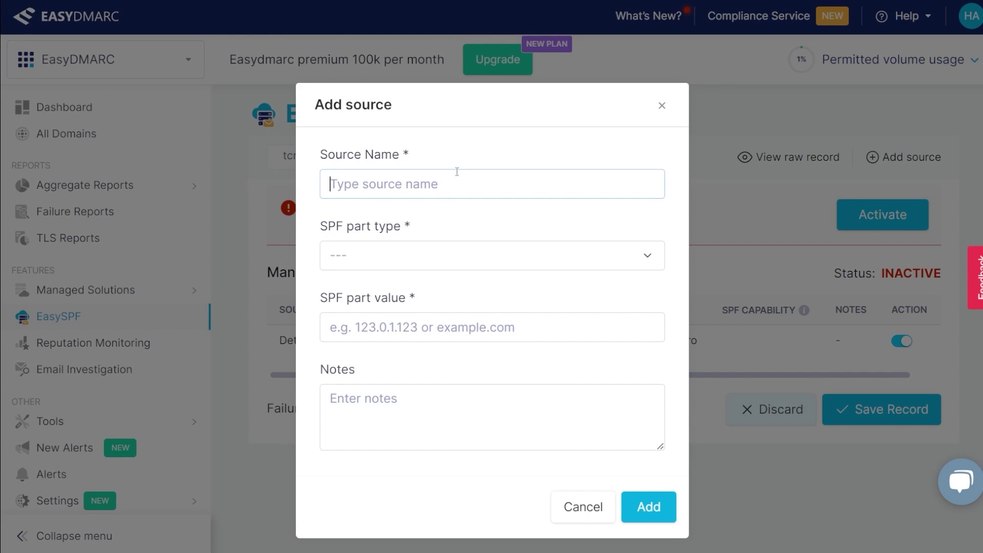
text(google)
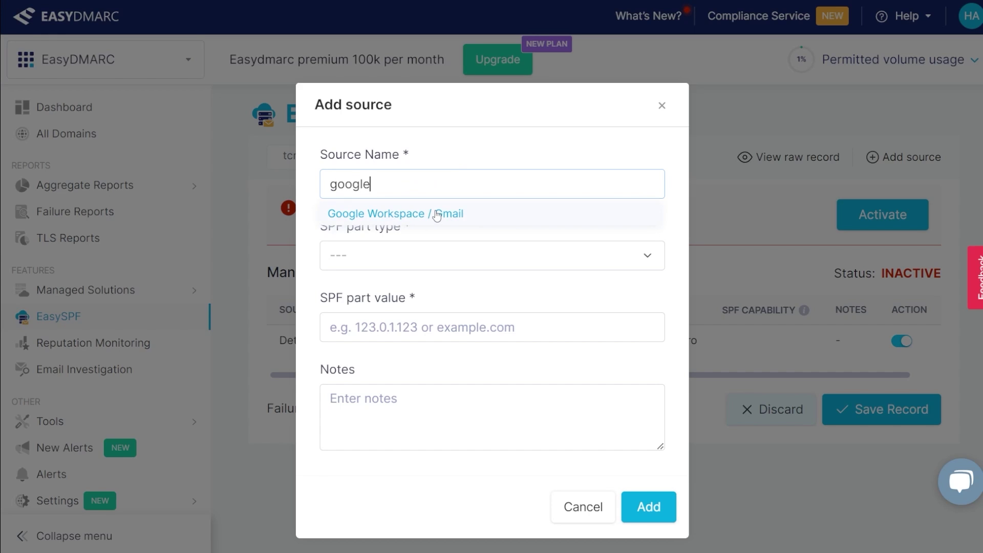
click(436, 214)
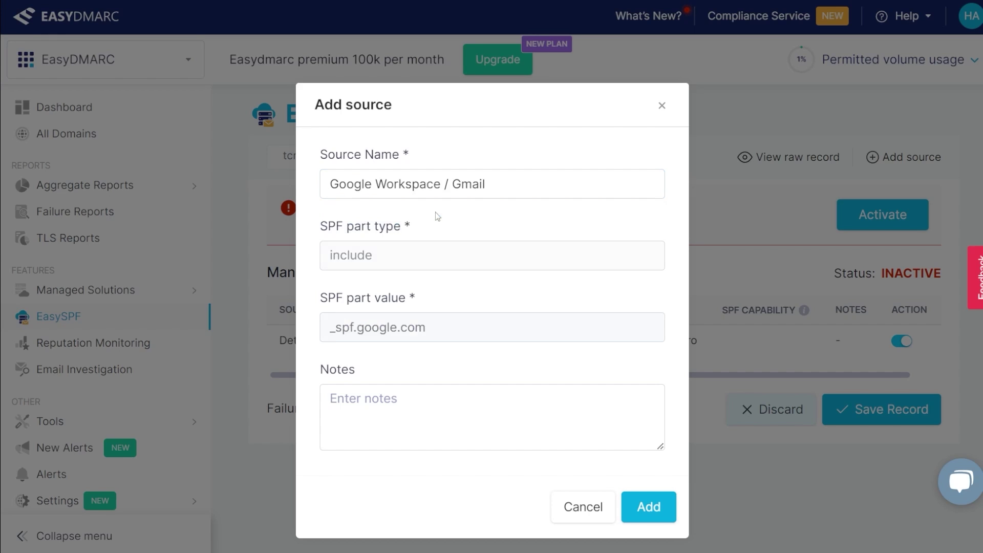
click(648, 509)
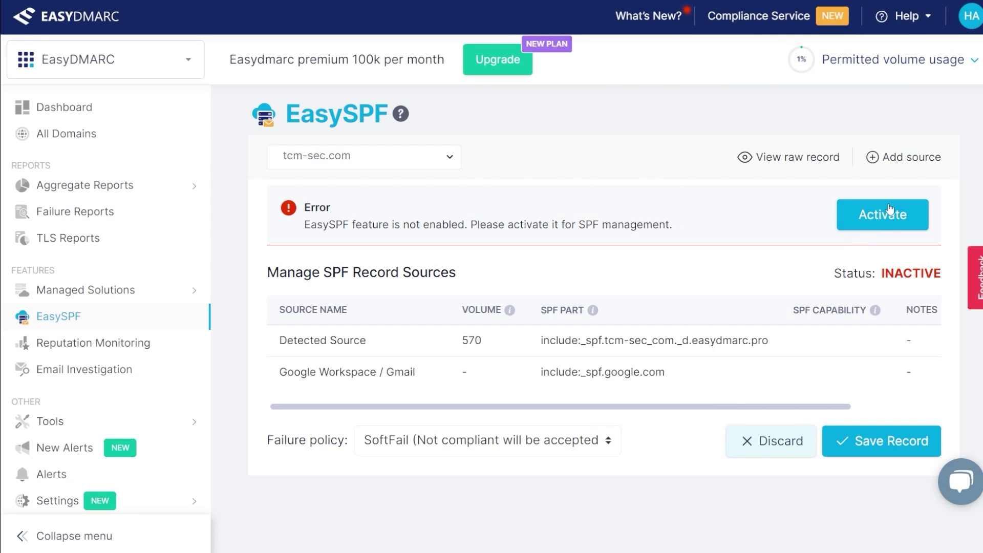
- Add MailerLite as another SPF source (include:_spf.mlsend.com)
click(906, 157)
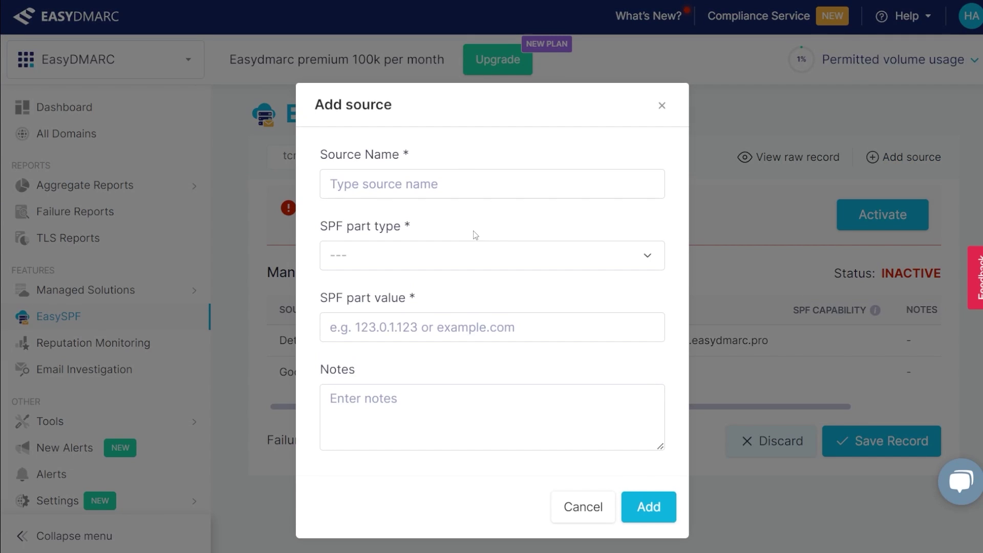
text(mailer)
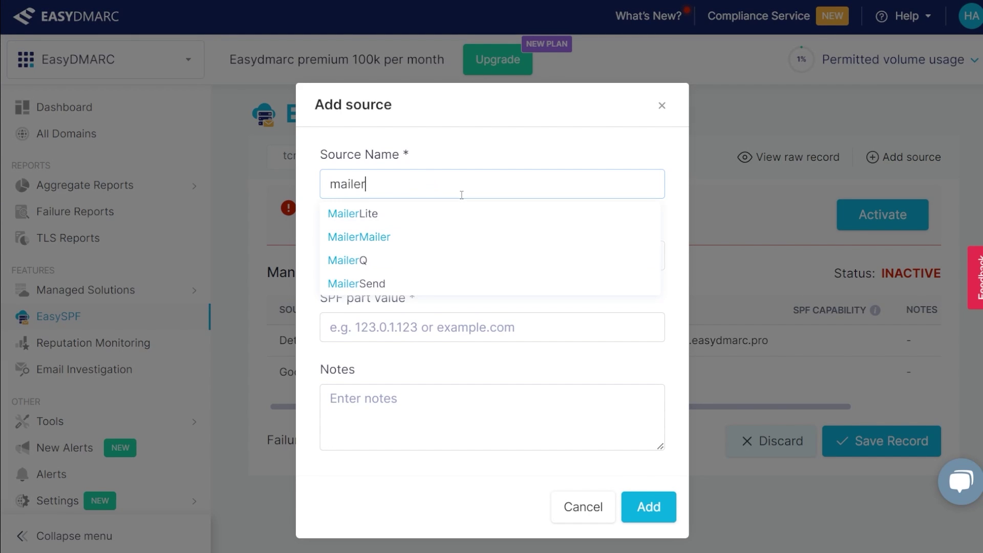
click(379, 219)
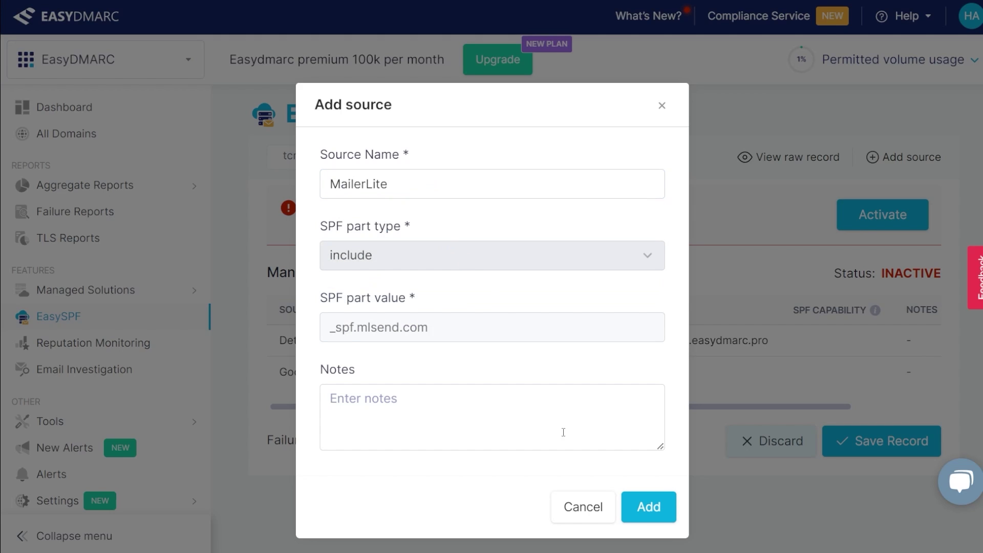
click(657, 507)
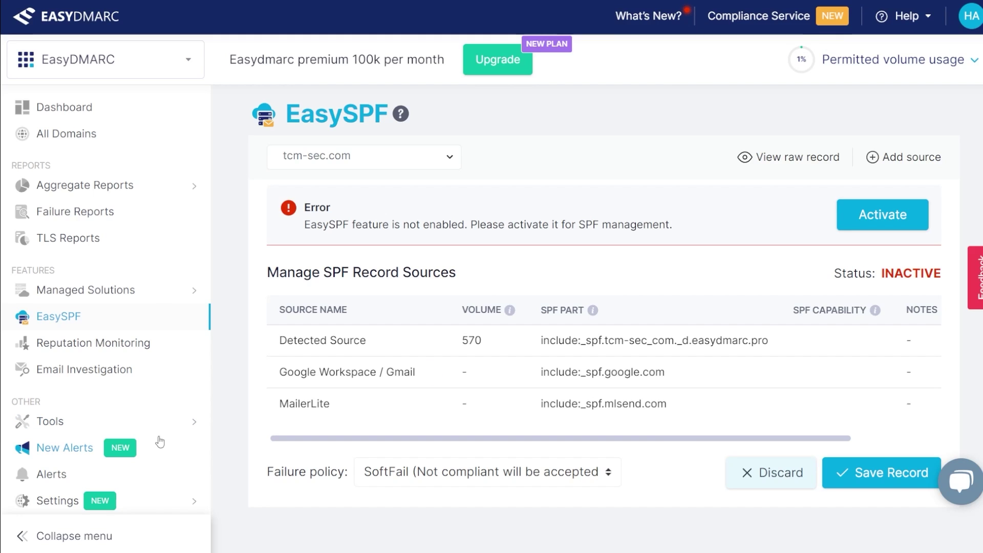
- Run the DMARC lookup for tcm-sec.com and highlight its Quarantine policy
click(191, 433)
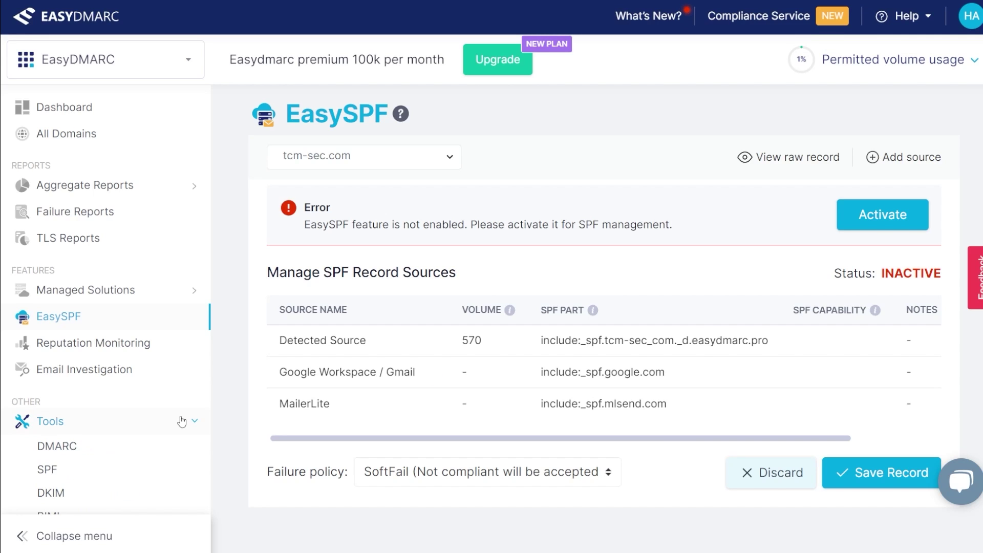
scroll(185, 424, down, 2)
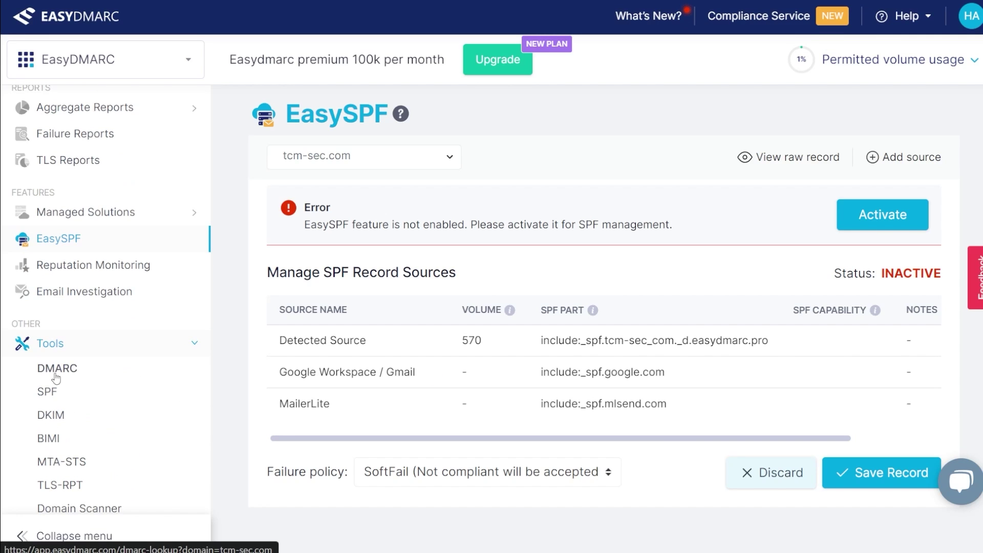
click(56, 369)
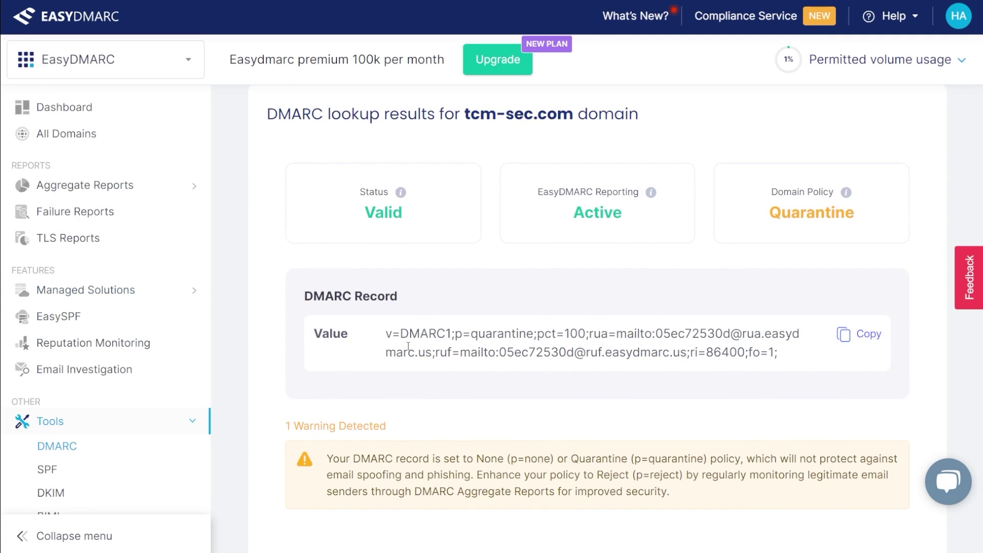
double_click(504, 335)
click(505, 336)
scroll(505, 336, up, 6)
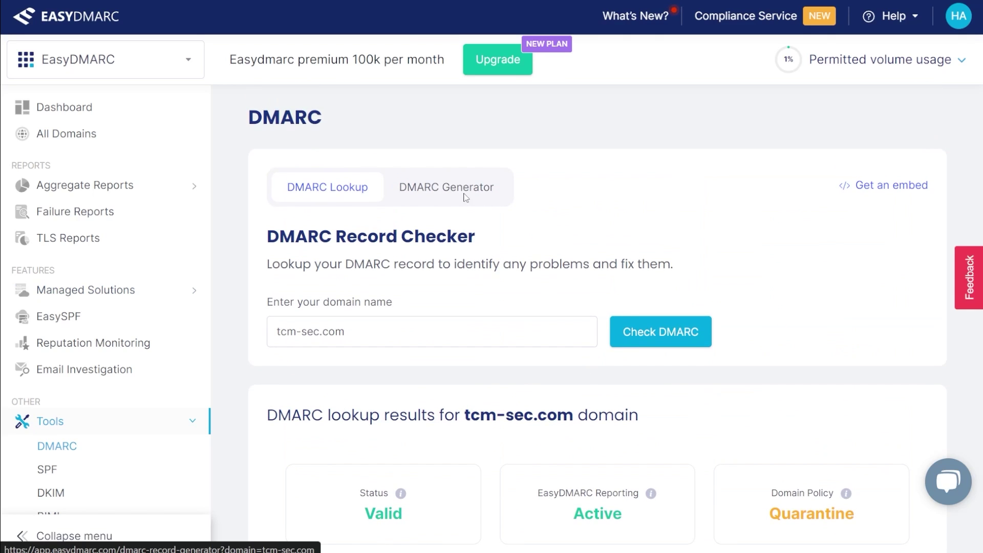
- In the DMARC Generator choose Reject policy and expand Advanced Configuration (100%, 86400)
click(465, 198)
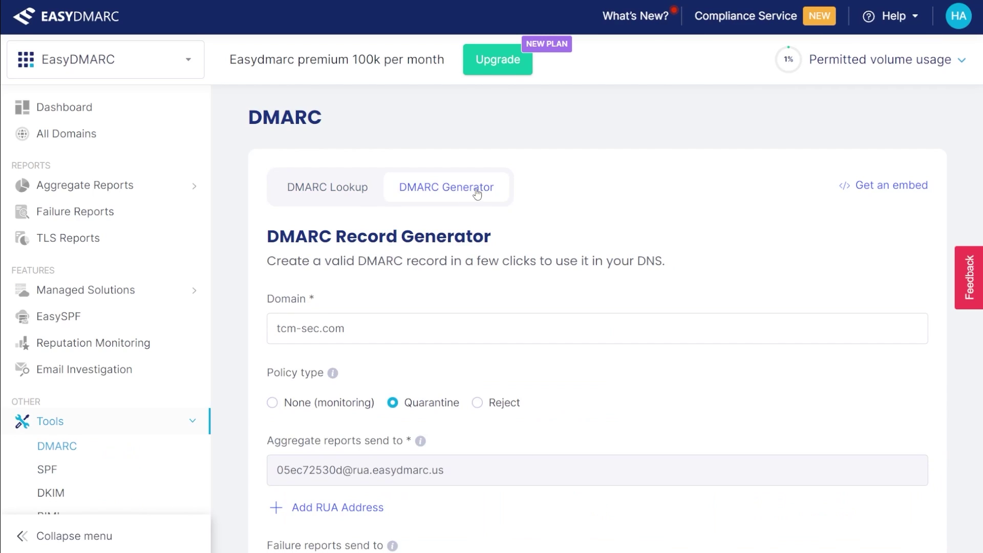
scroll(597, 231, down, 3)
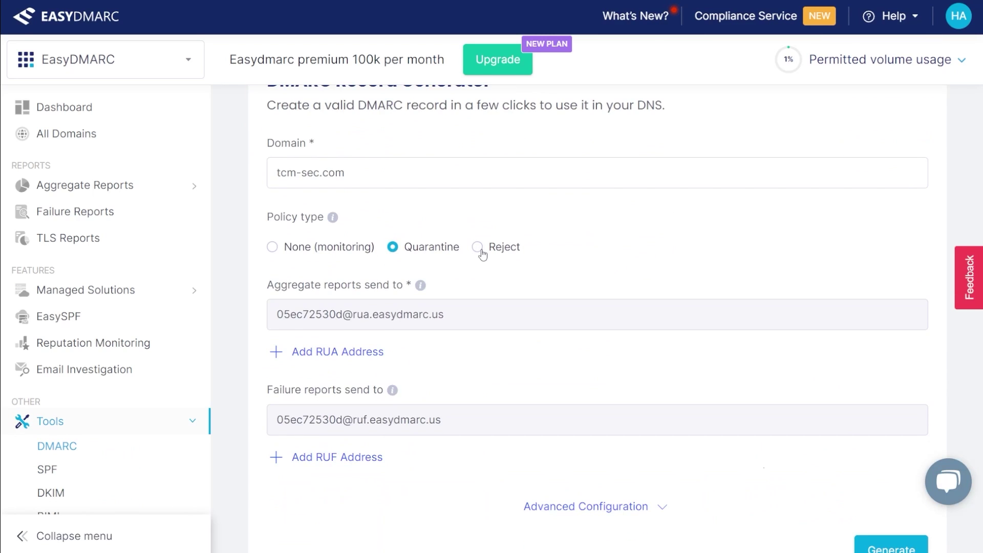
click(480, 248)
mouse_move(423, 292)
scroll(471, 285, down, 2)
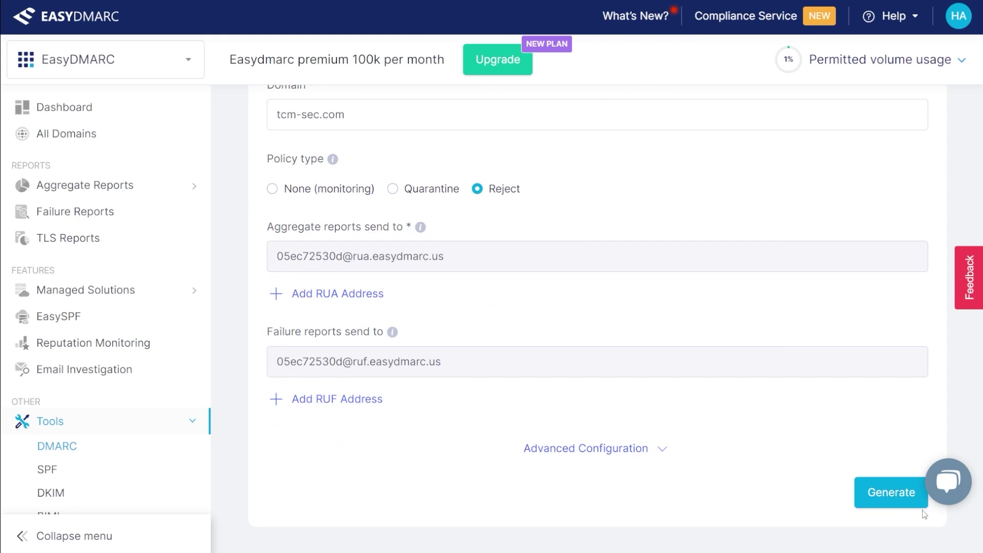
click(649, 459)
scroll(501, 369, down, 3)
scroll(397, 293, down, 3)
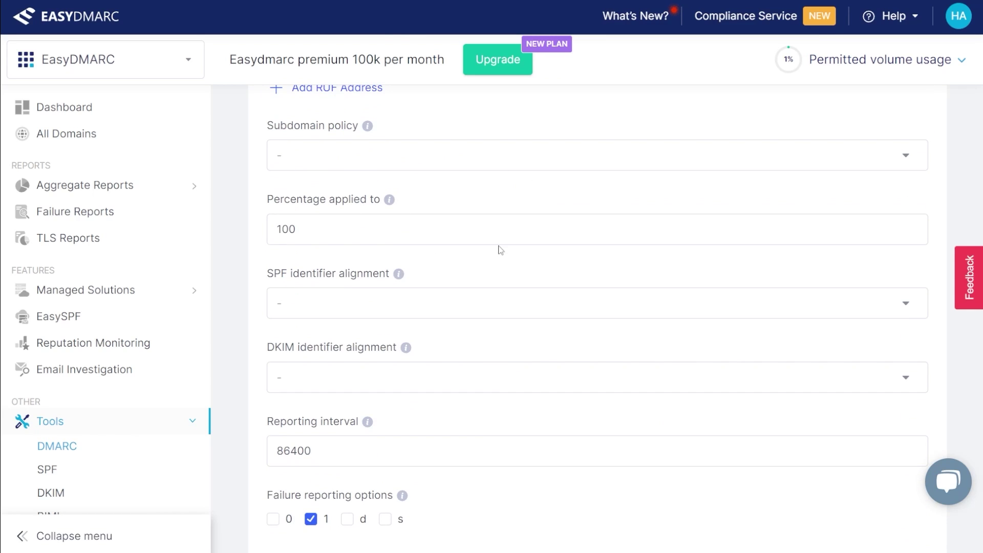
scroll(548, 378, down, 3)
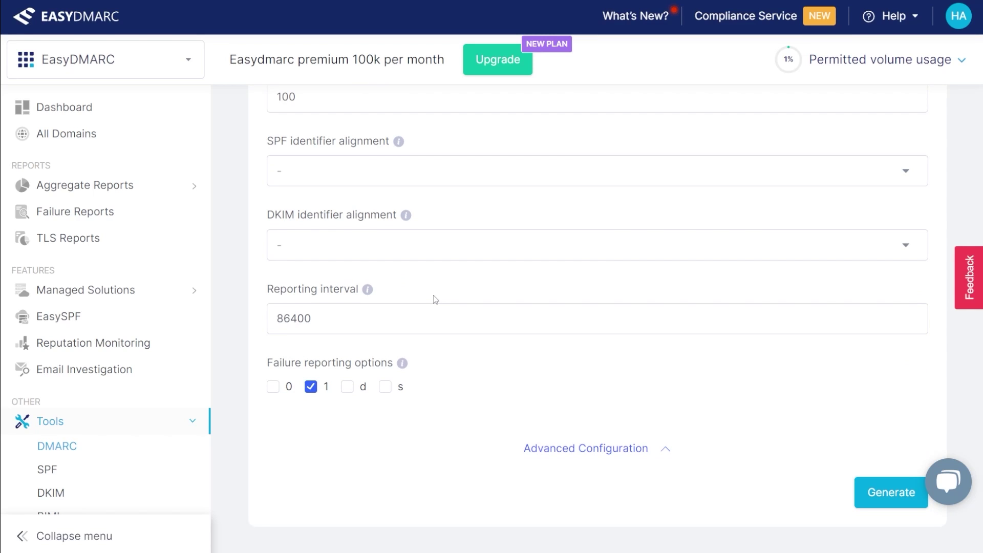
- Generate the tcm-sec.com DMARC record and review its p=reject policy and aggregate report address
click(864, 499)
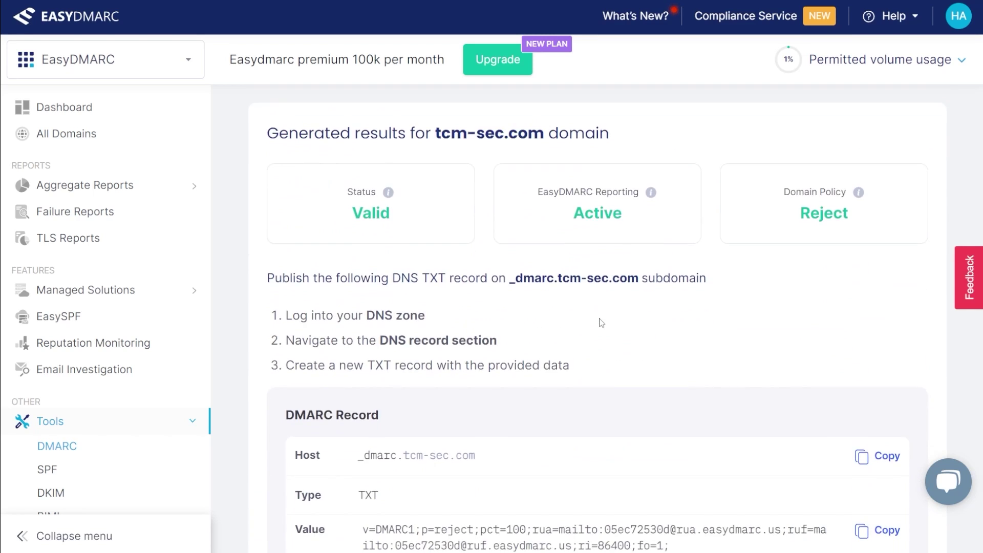
scroll(601, 325, down, 3)
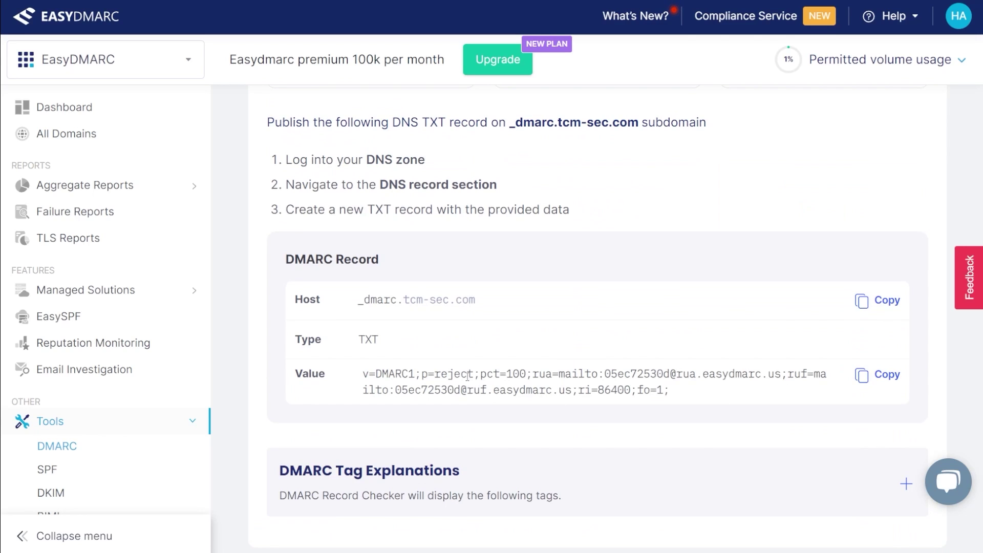
double_click(459, 373)
click(588, 384)
drag(607, 374, 776, 373)
click(766, 404)
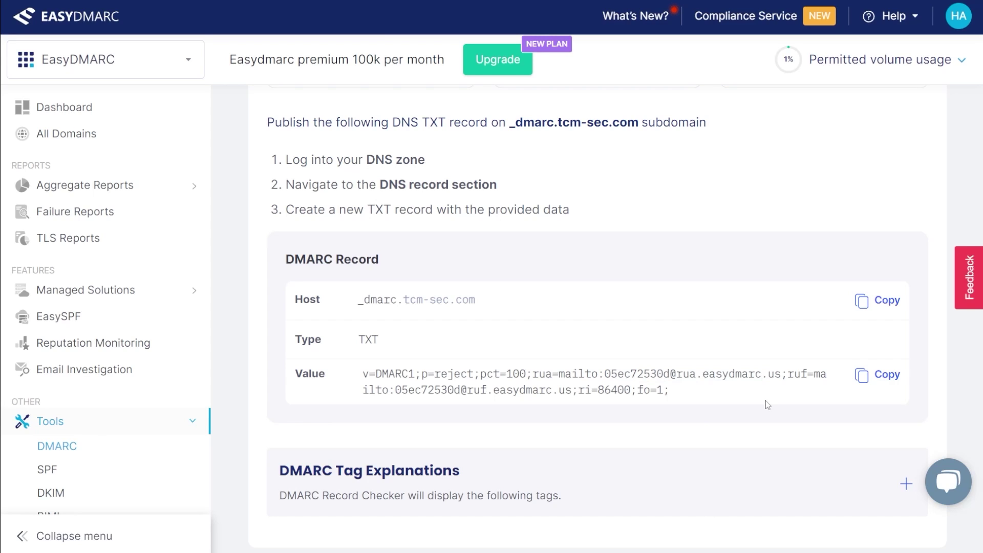